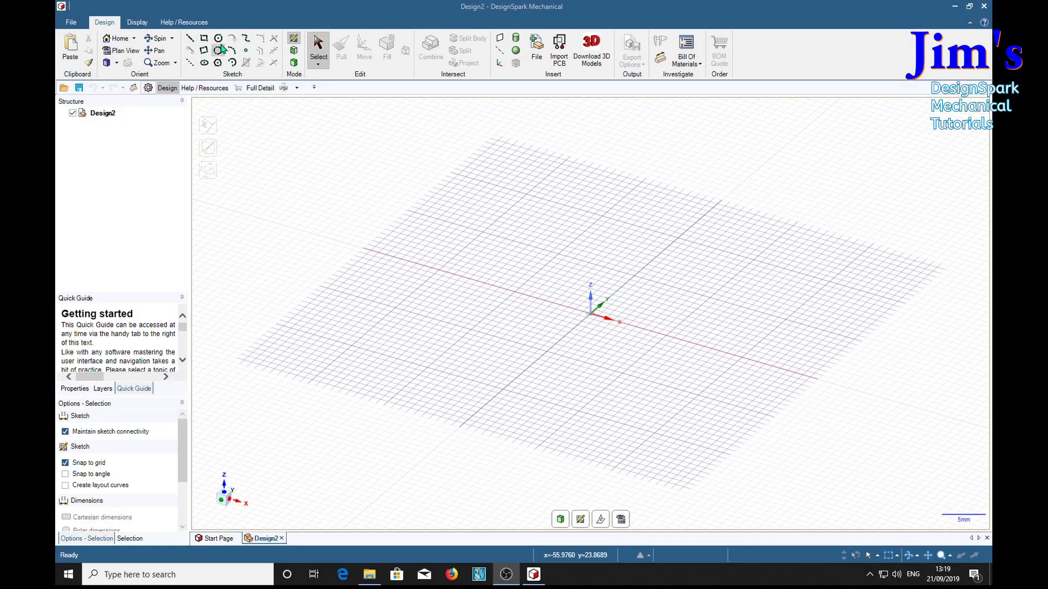
- Sketch a 20 x 20 mm square
left_click(204, 38)
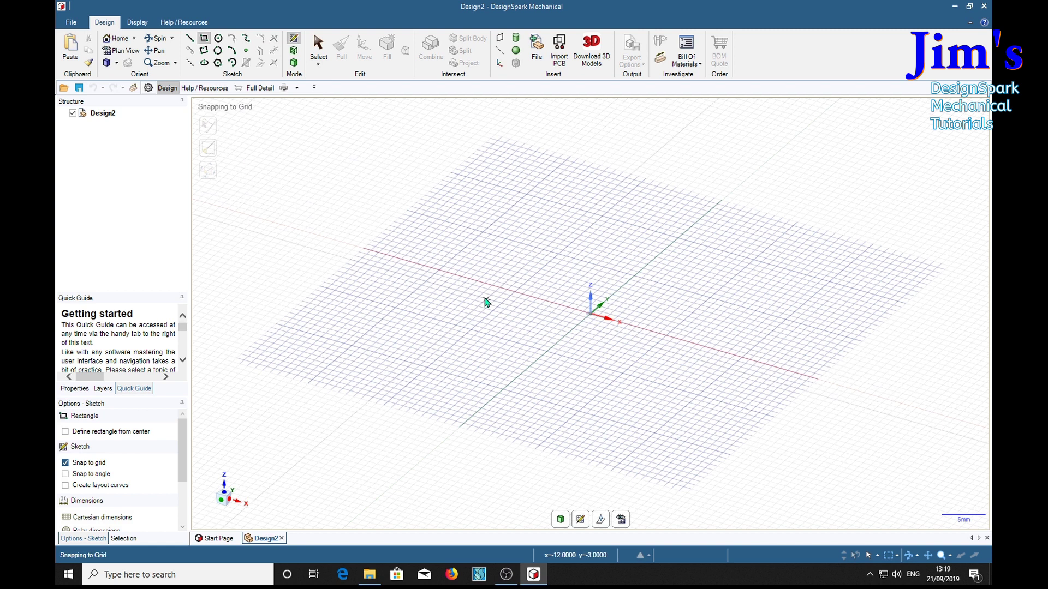
left_click(471, 330)
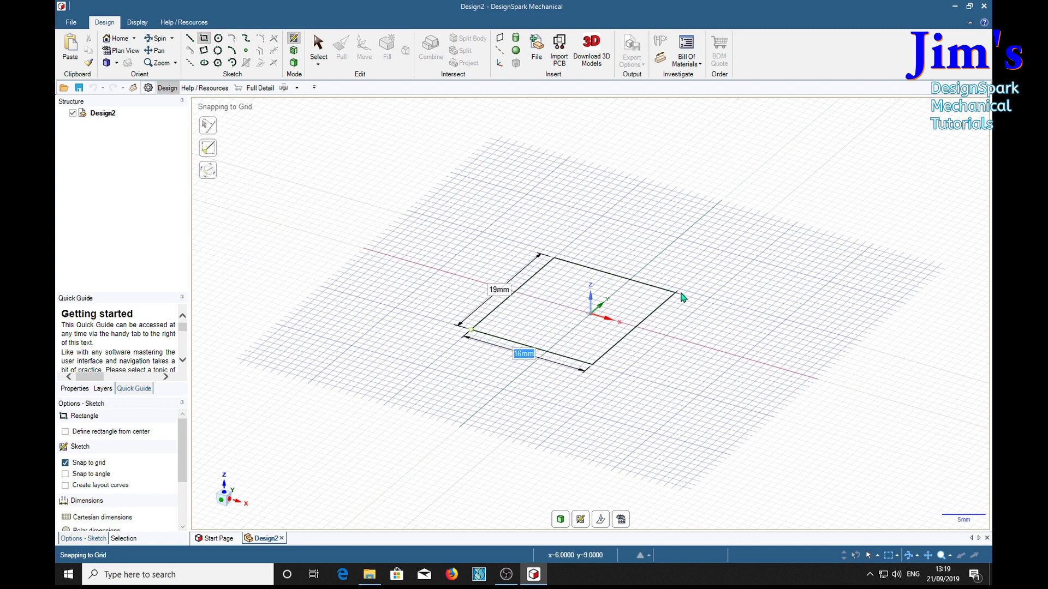
left_click(709, 299)
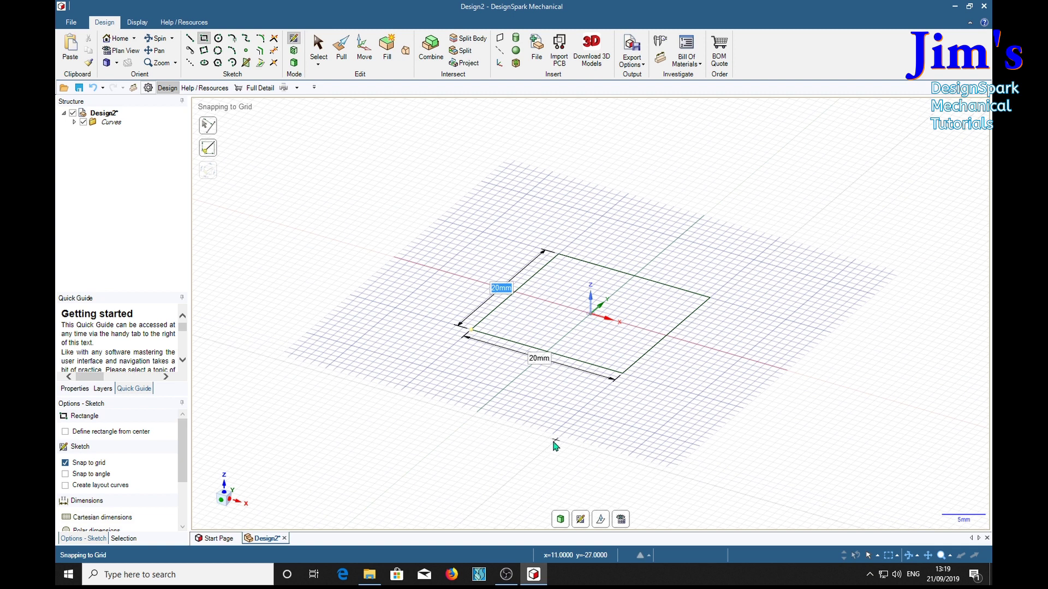
- Pull the square up into a 20 mm block and shell it open-topped with 1 mm walls
key("p")
left_click(566, 330)
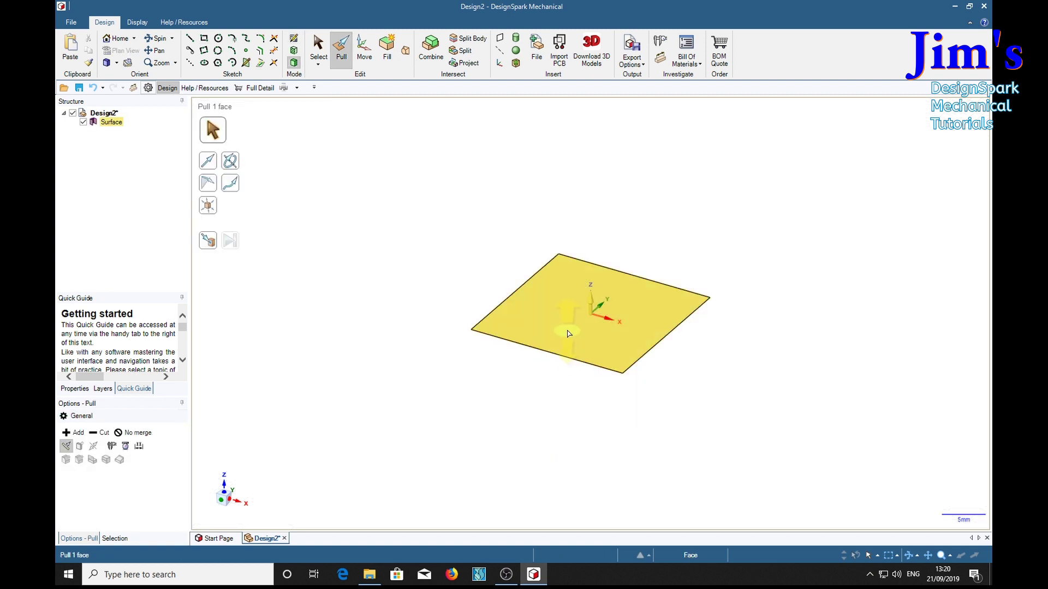
type("20")
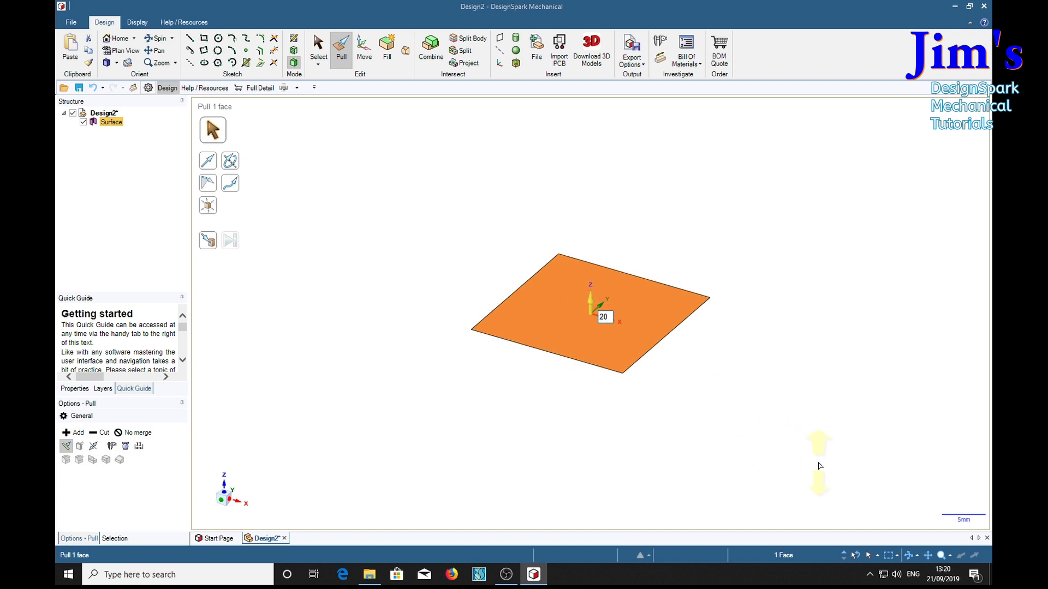
key("Return")
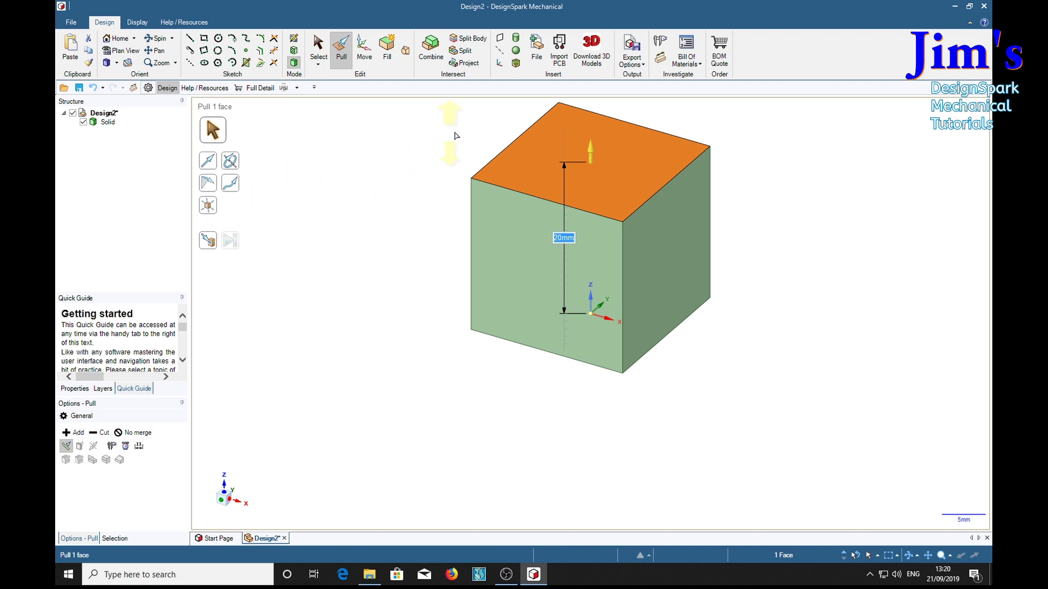
left_click(516, 63)
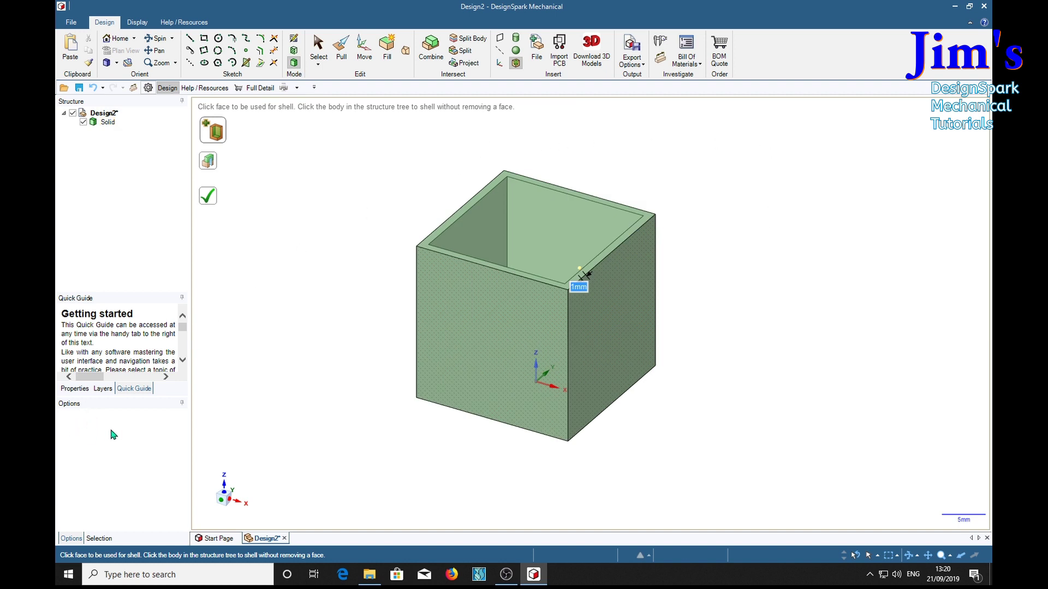
- Switch back to the Pull tool for working on the box walls
left_click(340, 46)
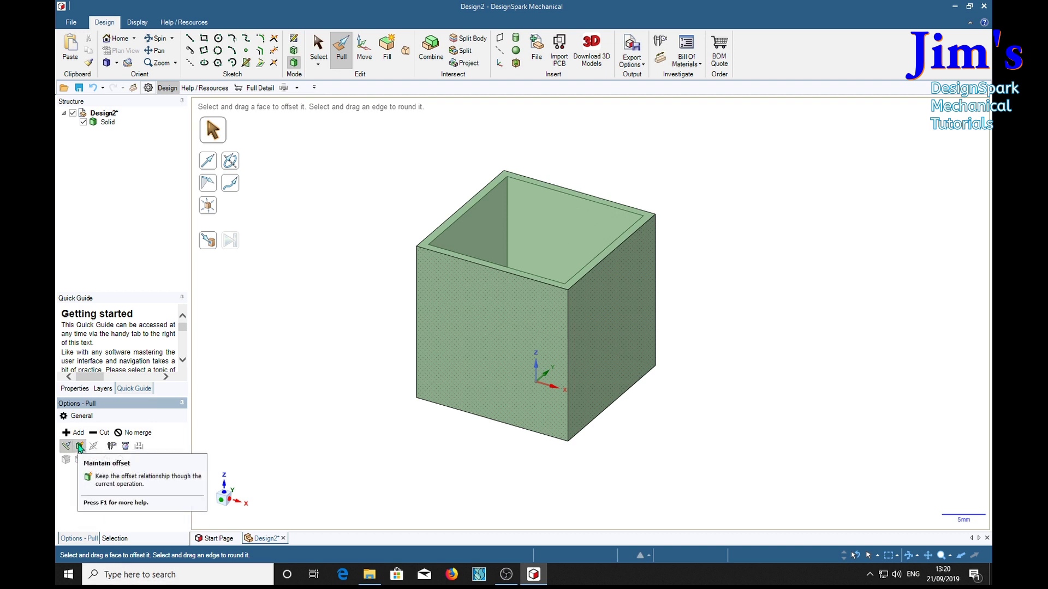
- With Maintain Offset on, drag the inner left wall sideways, then set the move to 0
left_click(313, 461)
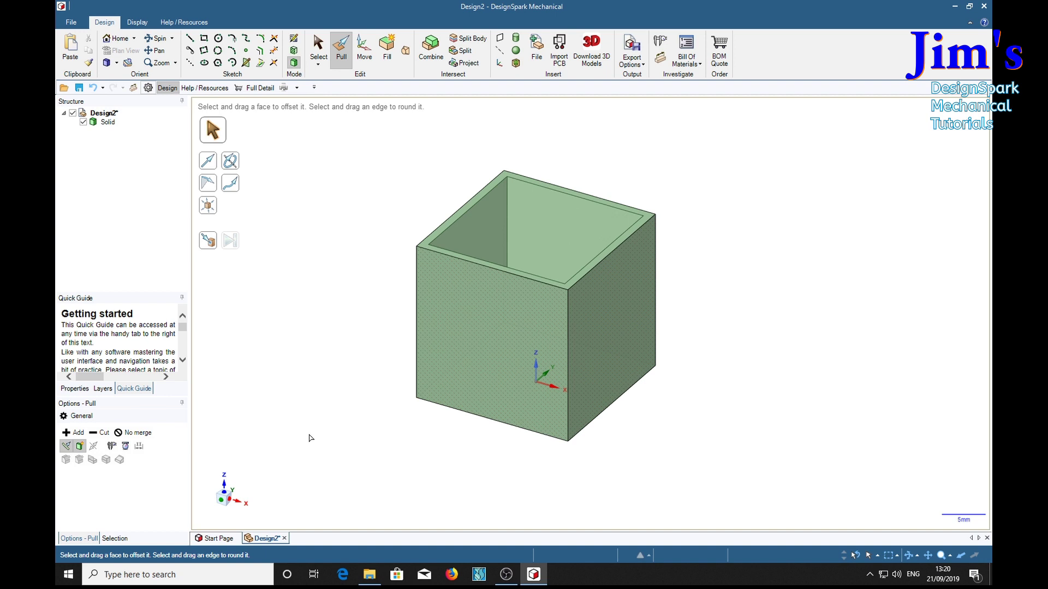
left_click(488, 214)
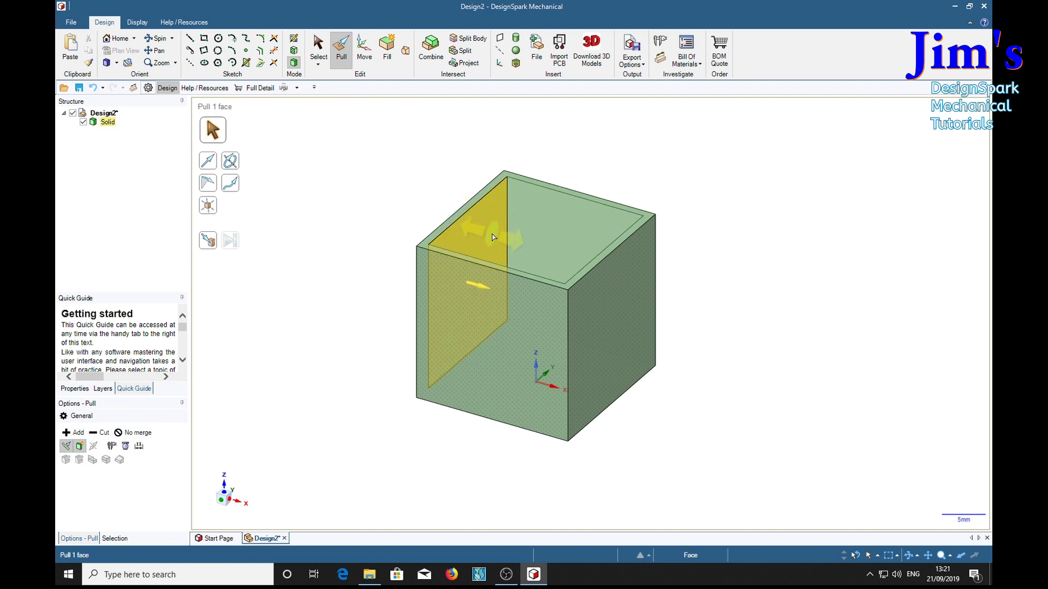
left_click(492, 238)
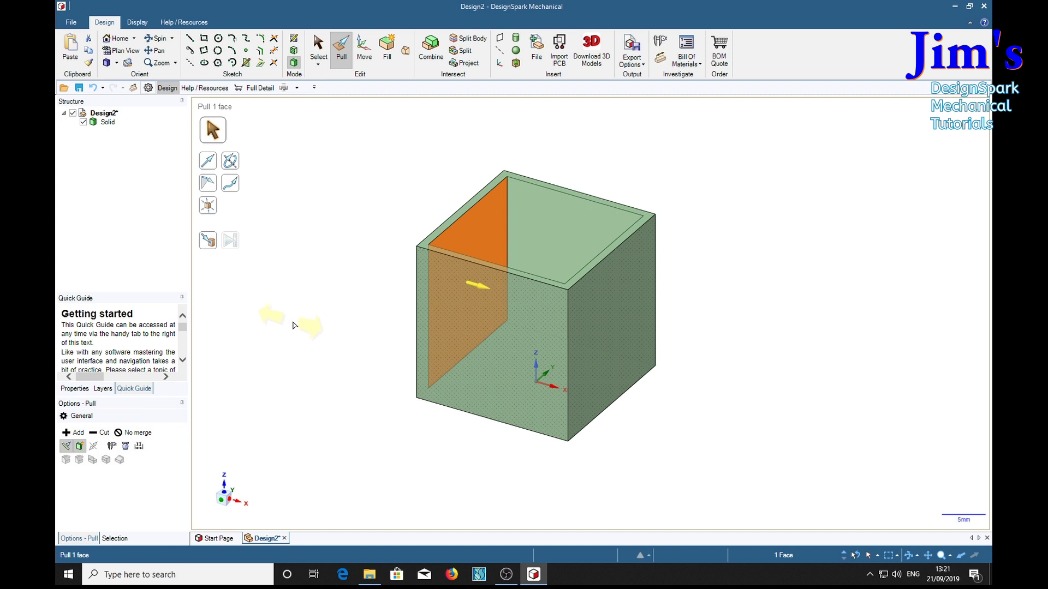
left_click_drag(293, 326, 338, 346)
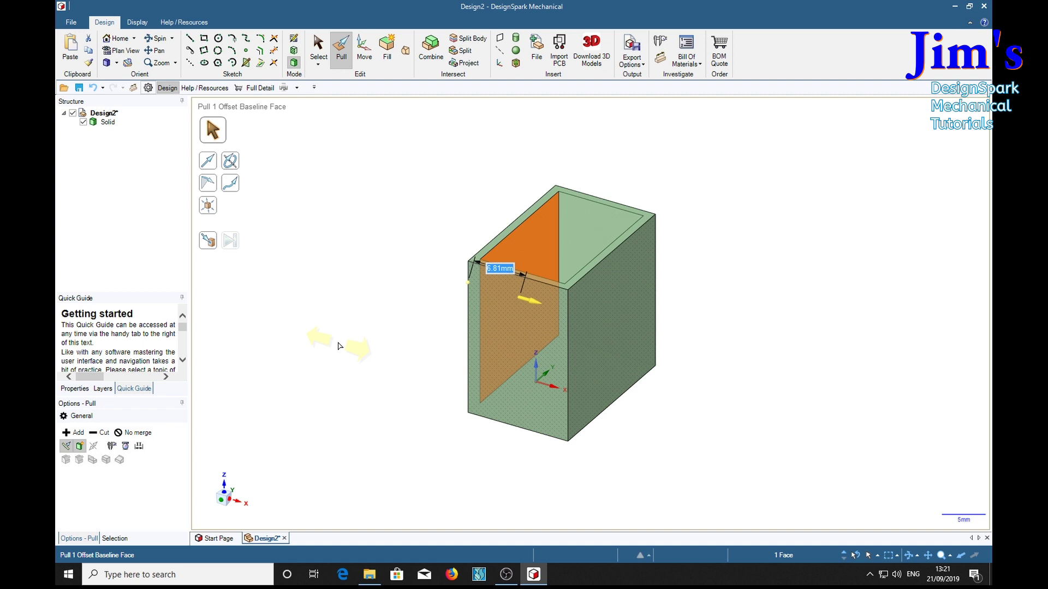
left_click_drag(339, 346, 321, 318)
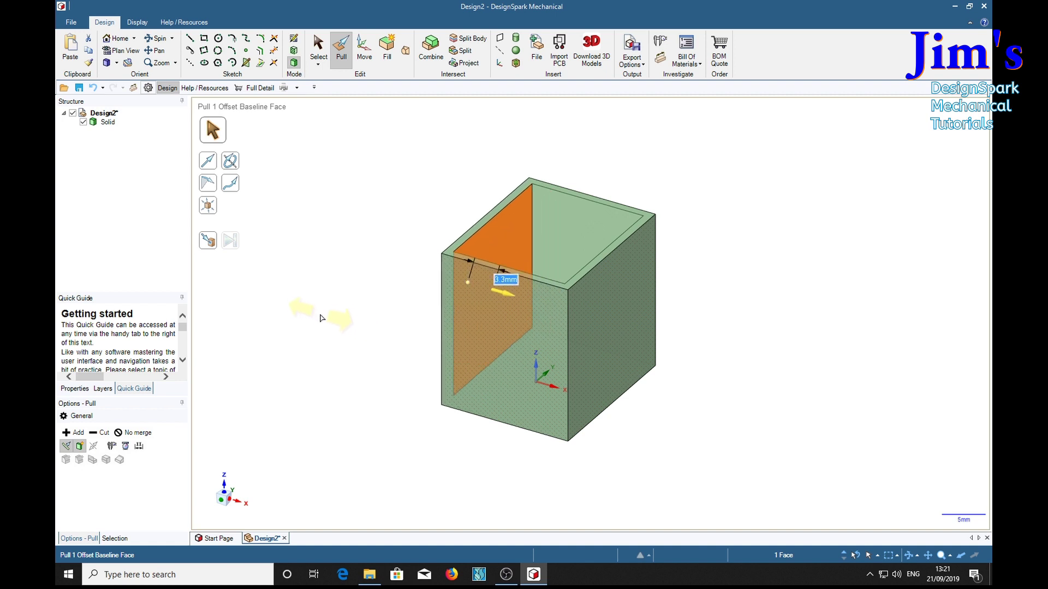
type("0")
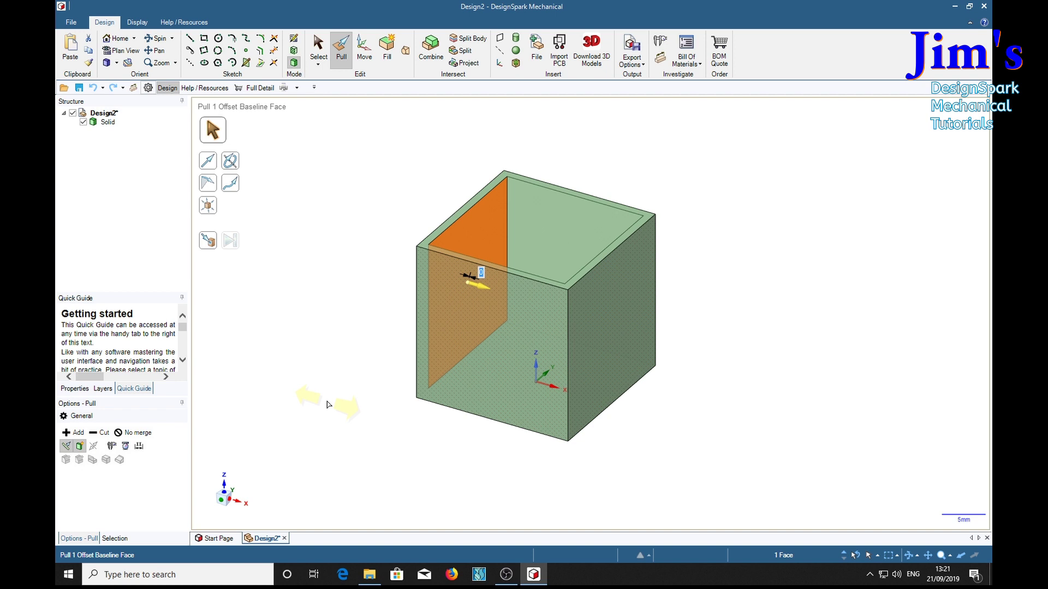
- Select all four inner wall faces and pull them together, squeezing the box thin then widening it back
left_click(563, 235, "ctrl")
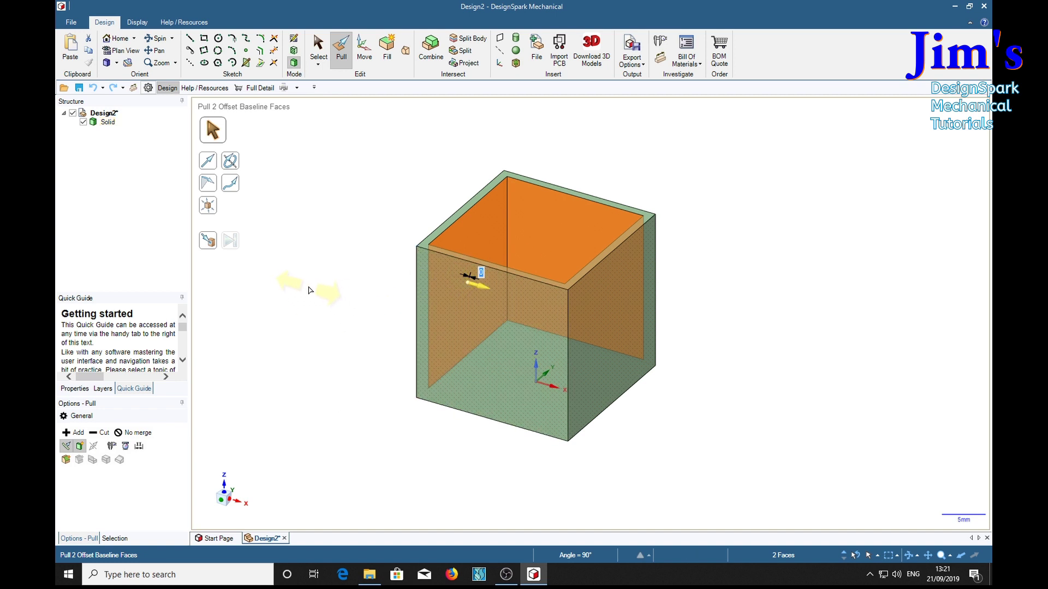
mouse_move(309, 290)
left_mouse_down()
mouse_move(353, 337)
mouse_move(290, 296)
mouse_move(317, 309)
mouse_move(297, 294)
left_mouse_up()
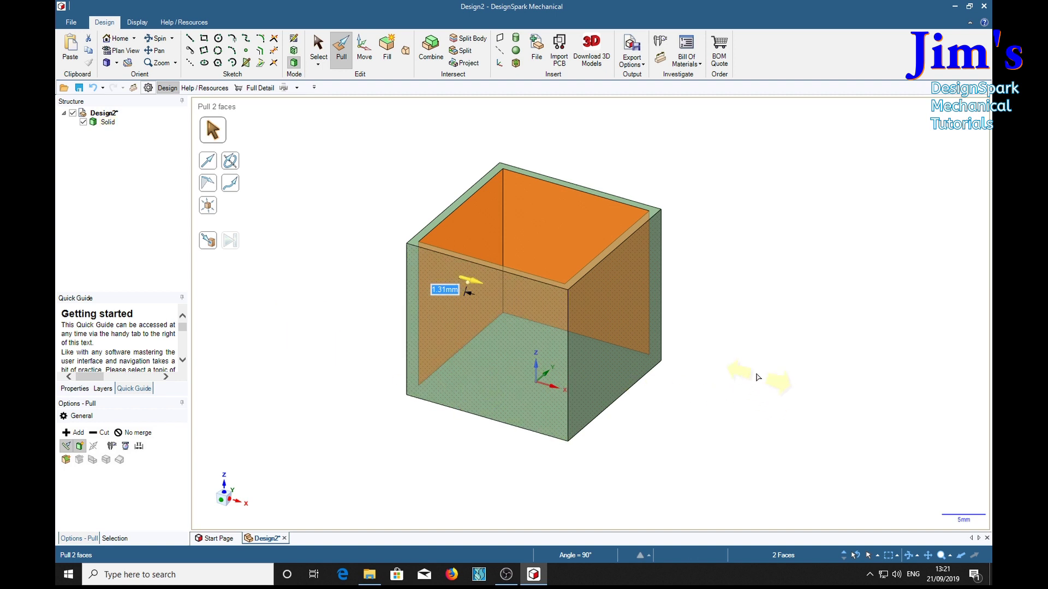
middle_click_drag(760, 374, 819, 458)
left_click(625, 326, "ctrl")
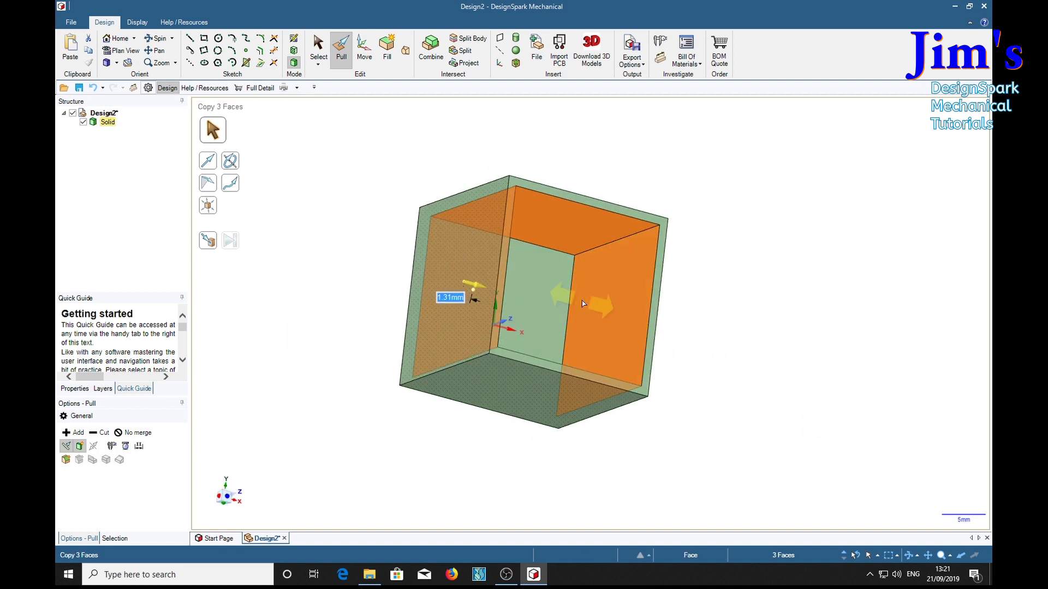
middle_click_drag(784, 300, 764, 374)
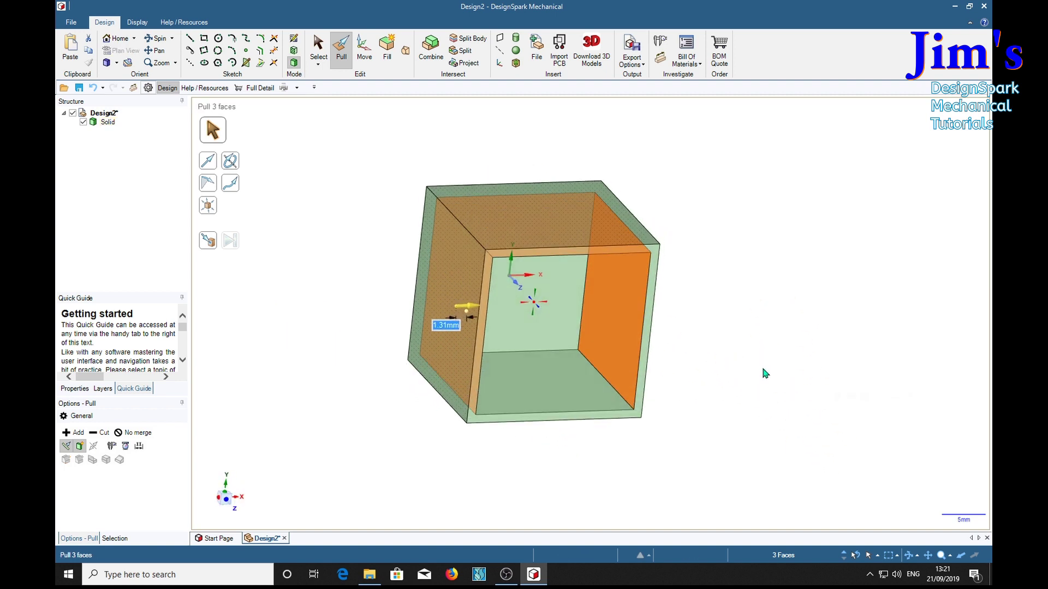
left_click(528, 392, "ctrl")
middle_click_drag(865, 428, 807, 291)
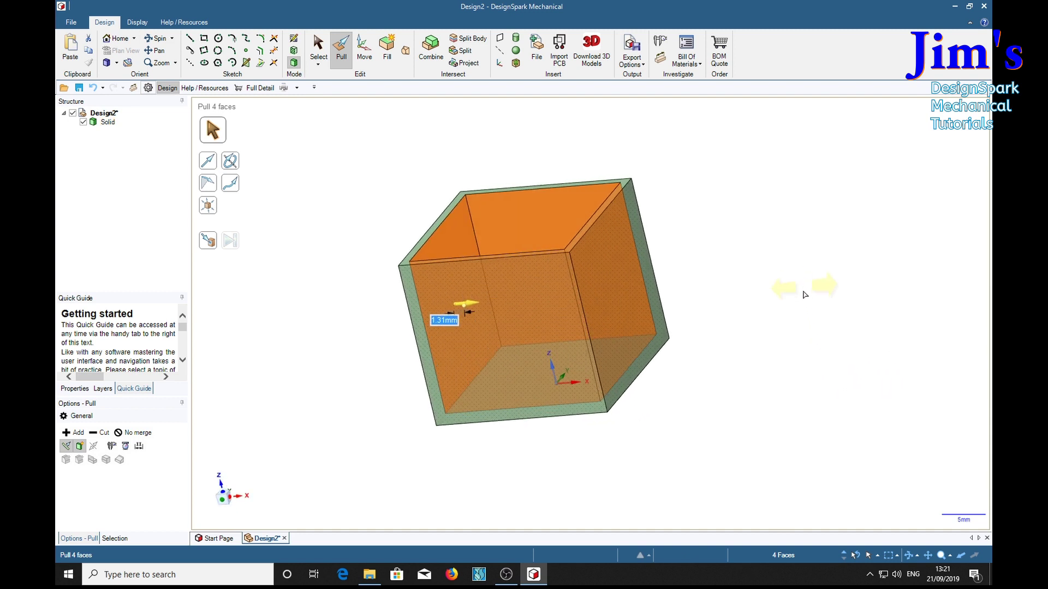
left_click_drag(702, 410, 793, 497)
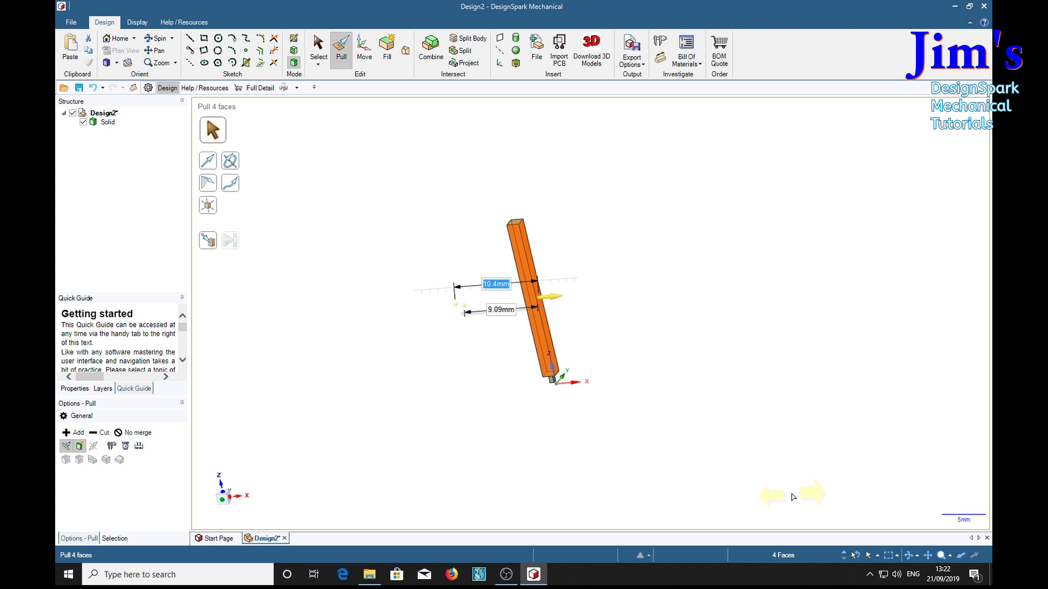
left_click_drag(794, 496, 697, 415)
- Add the inner floor and resize all five faces together, ending near the original size
key("Tab")
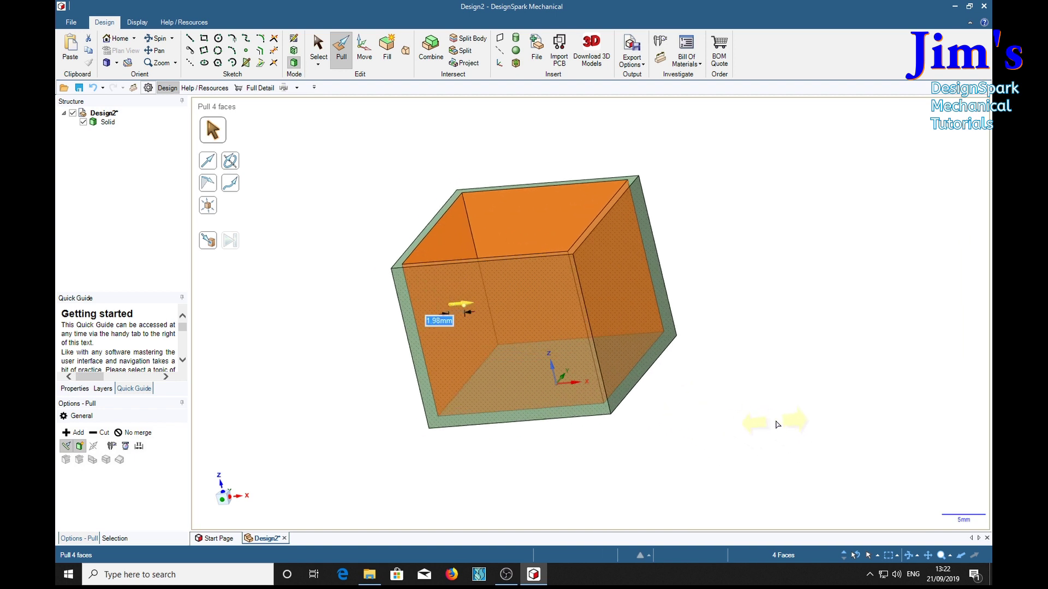
middle_click_drag(777, 424, 835, 392)
left_click(612, 322, "ctrl")
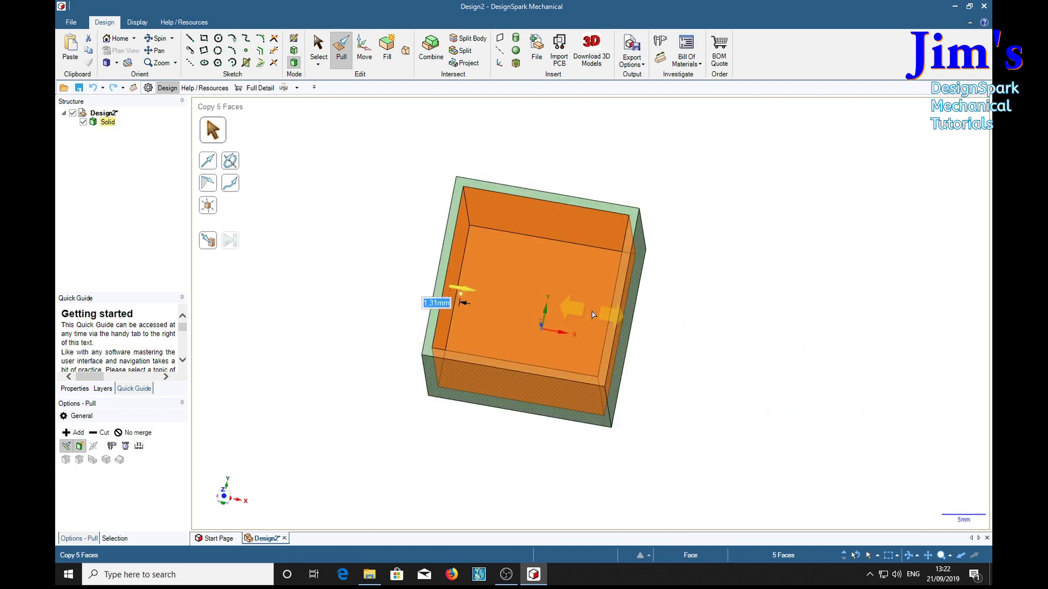
middle_click_drag(778, 432, 779, 309)
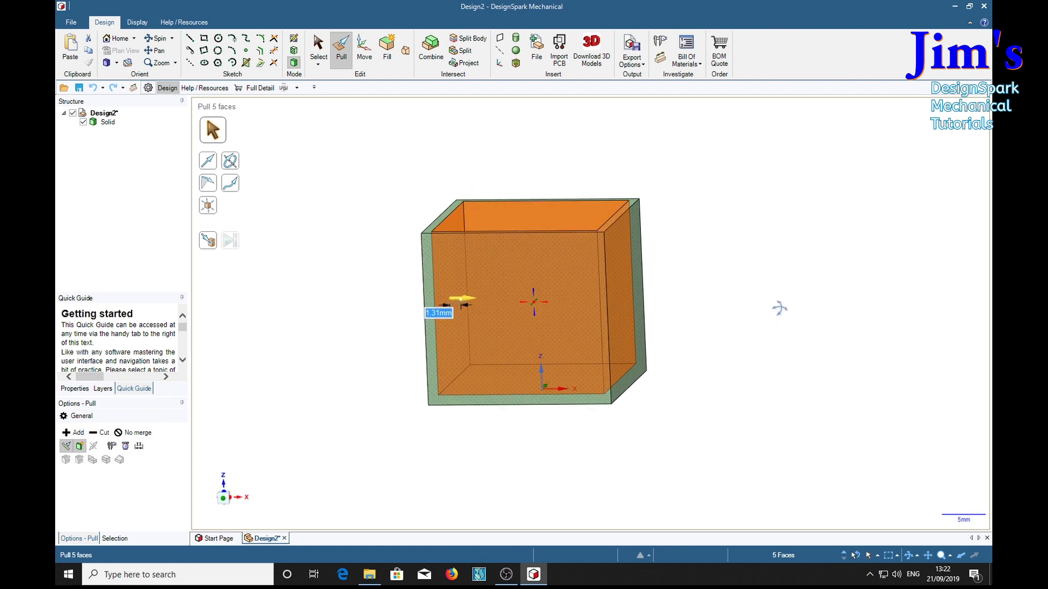
left_click(703, 317)
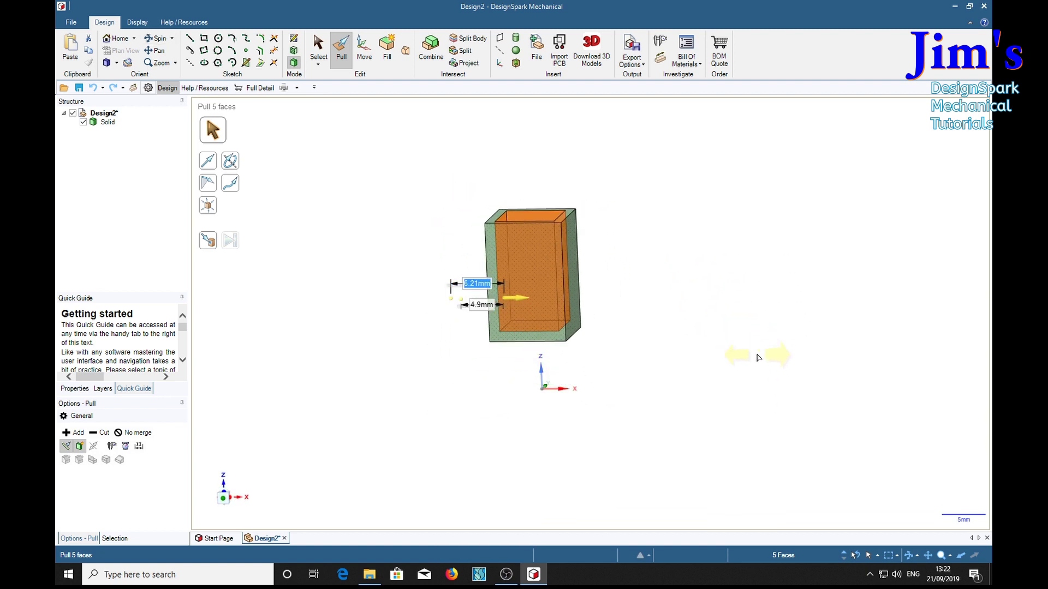
left_click(781, 373)
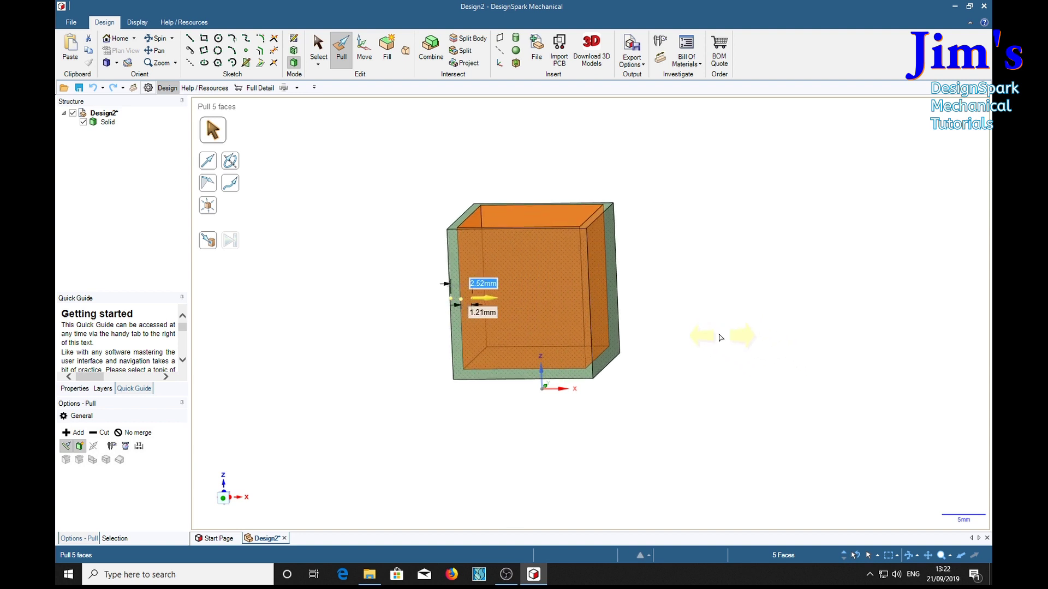
left_click(686, 324)
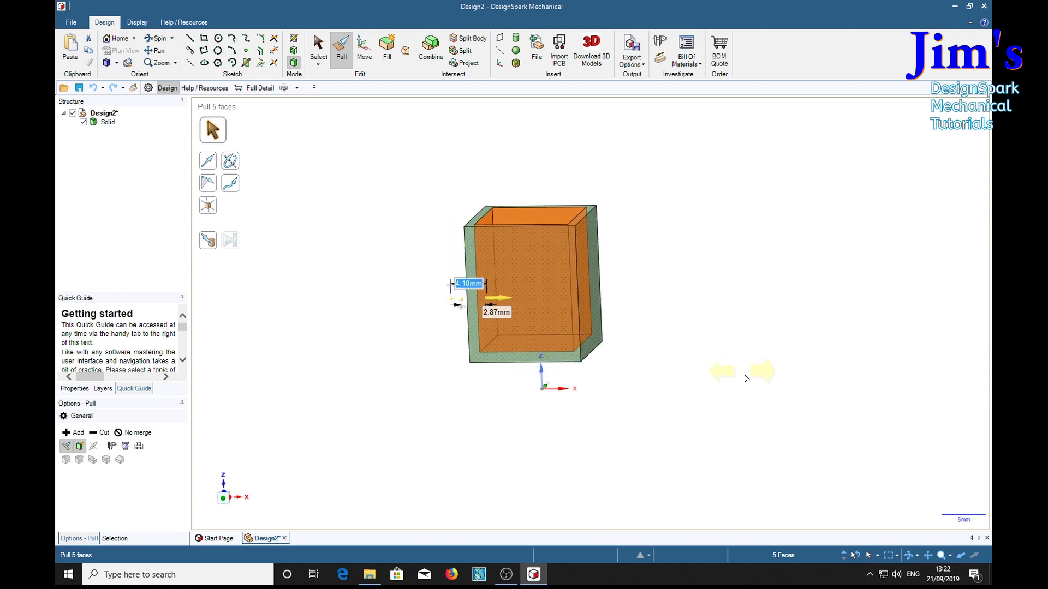
left_click(721, 363)
left_click(703, 356)
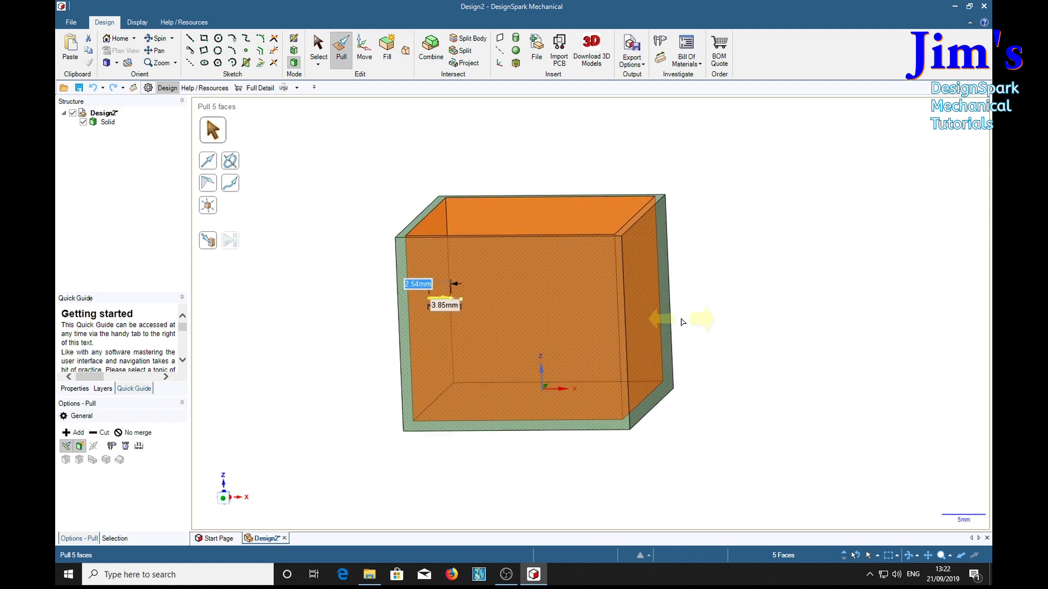
- Dimension the box's right edge, placing the 17.81 mm dimension beside it
left_click(660, 59)
left_click(620, 275)
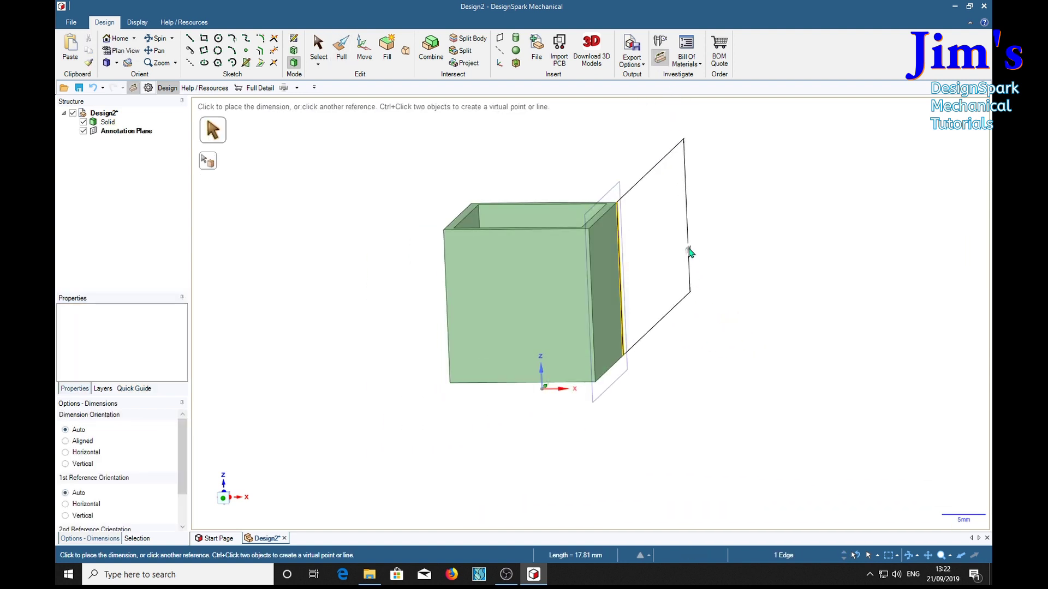
left_click(692, 223)
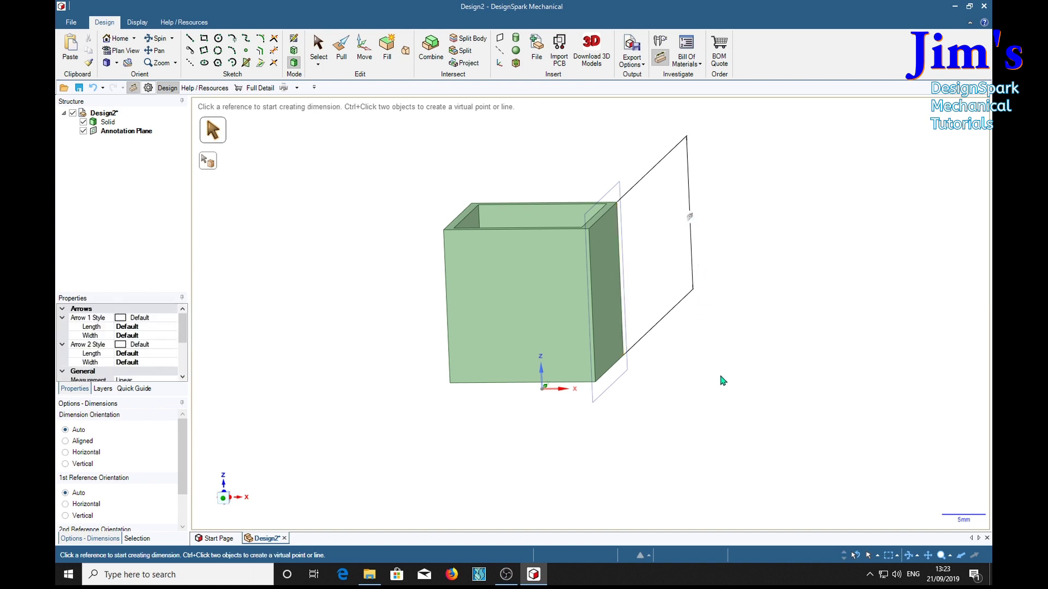
middle_click_drag(720, 379, 574, 354)
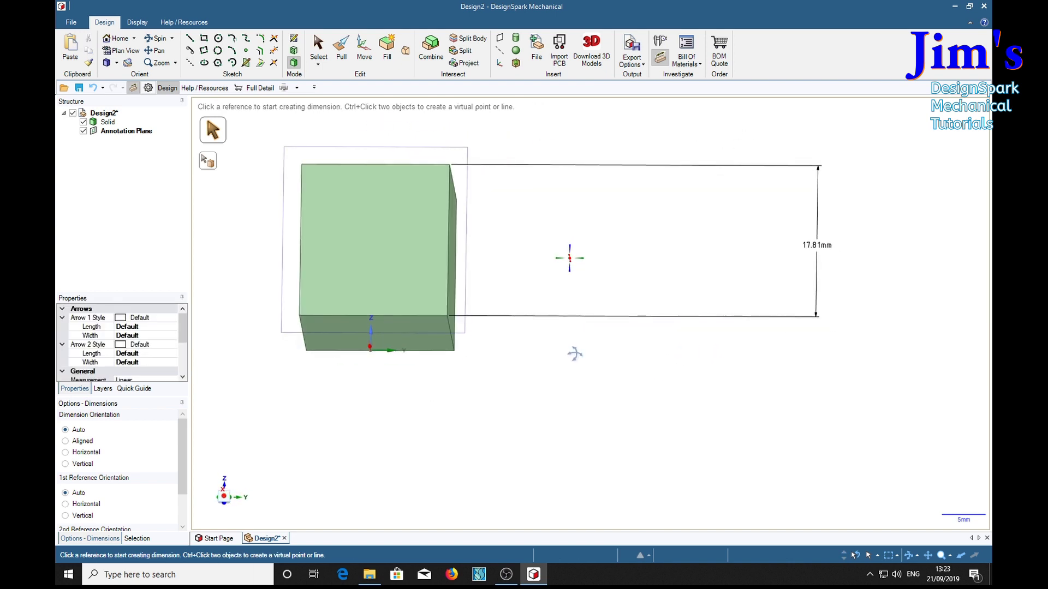
- Pull the five shell faces until the dimension reads 10 mm
key("p")
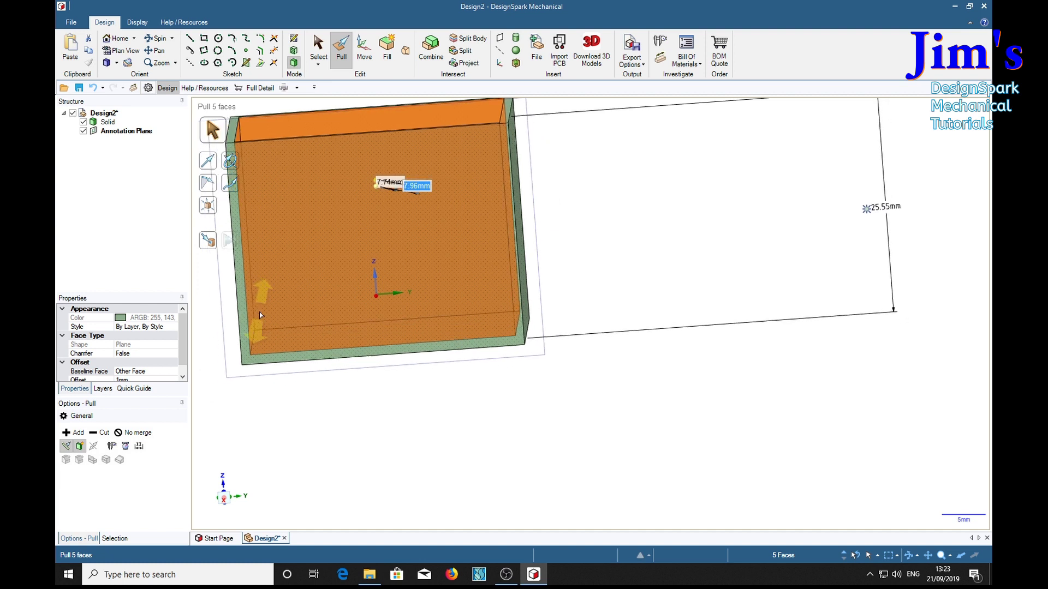
left_click_drag(259, 315, 323, 338)
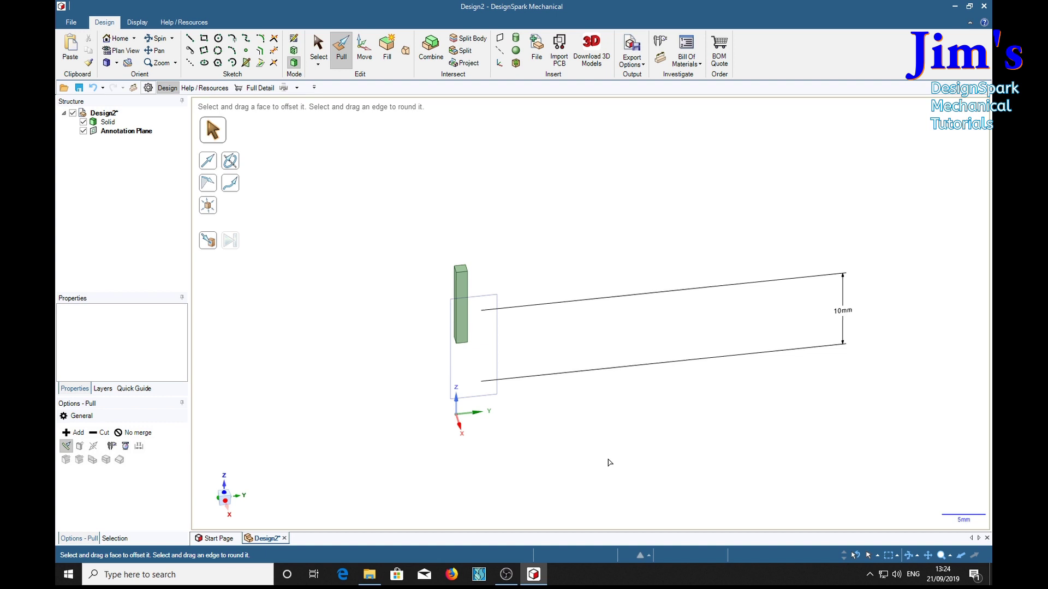
middle_click_drag(610, 462, 635, 463)
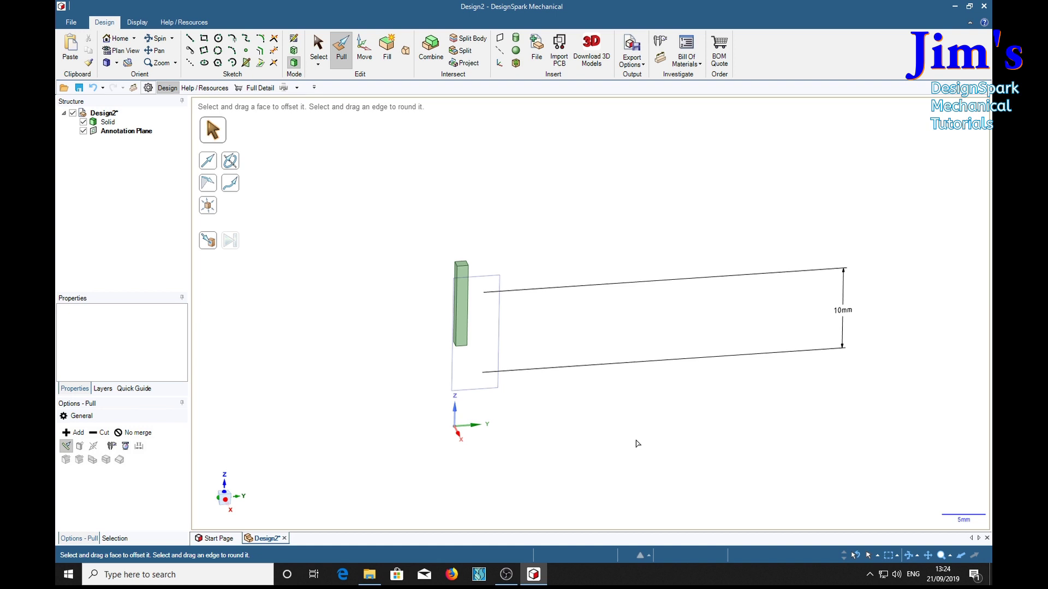
- Undo back to the solid cube and pick the front face to remove for a 1 mm shell
key("ctrl+z")
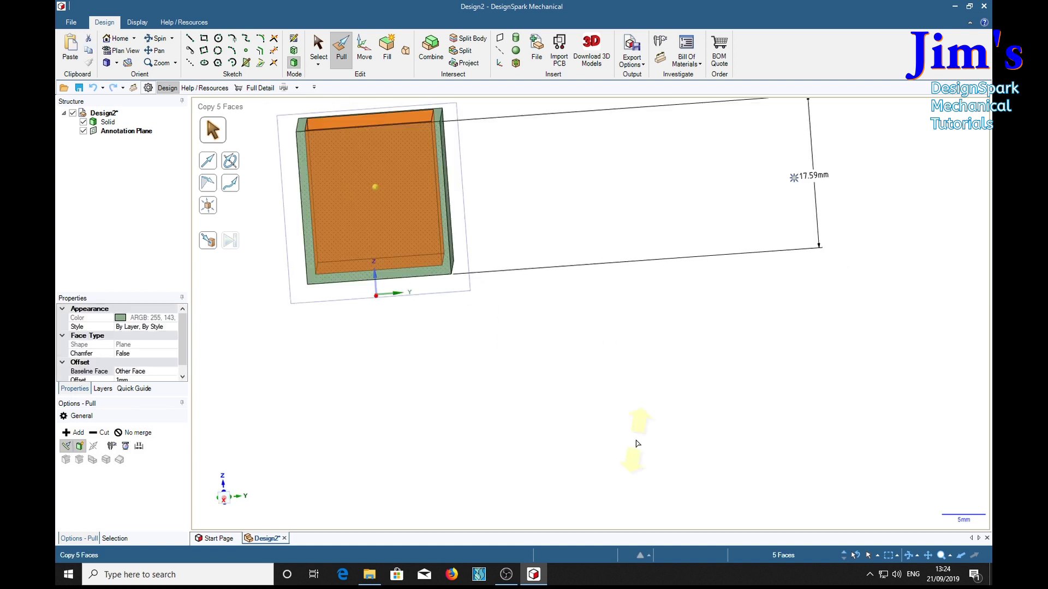
key("ctrl+z")
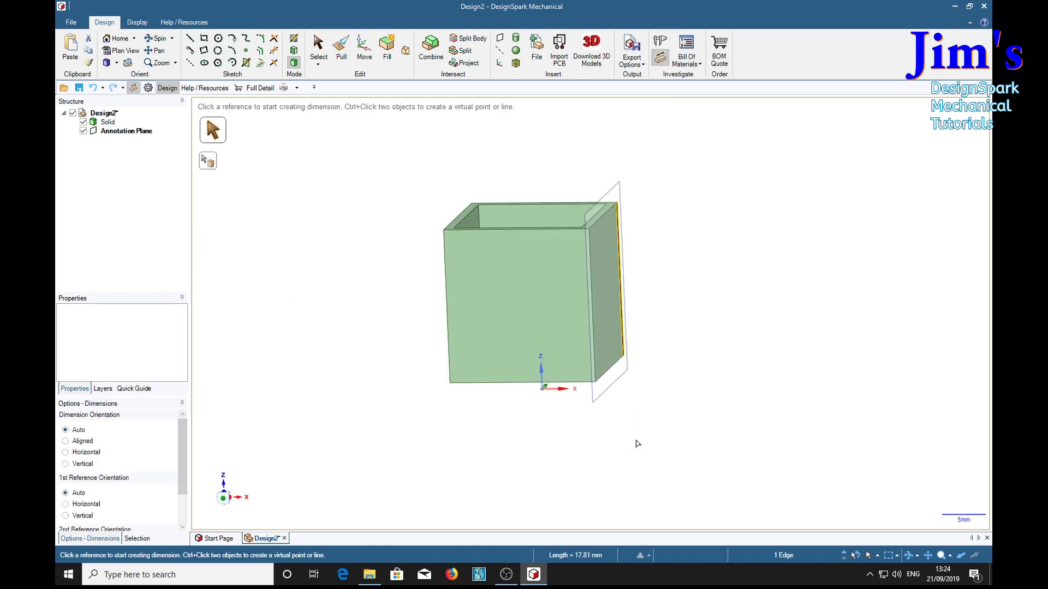
key("ctrl+z")
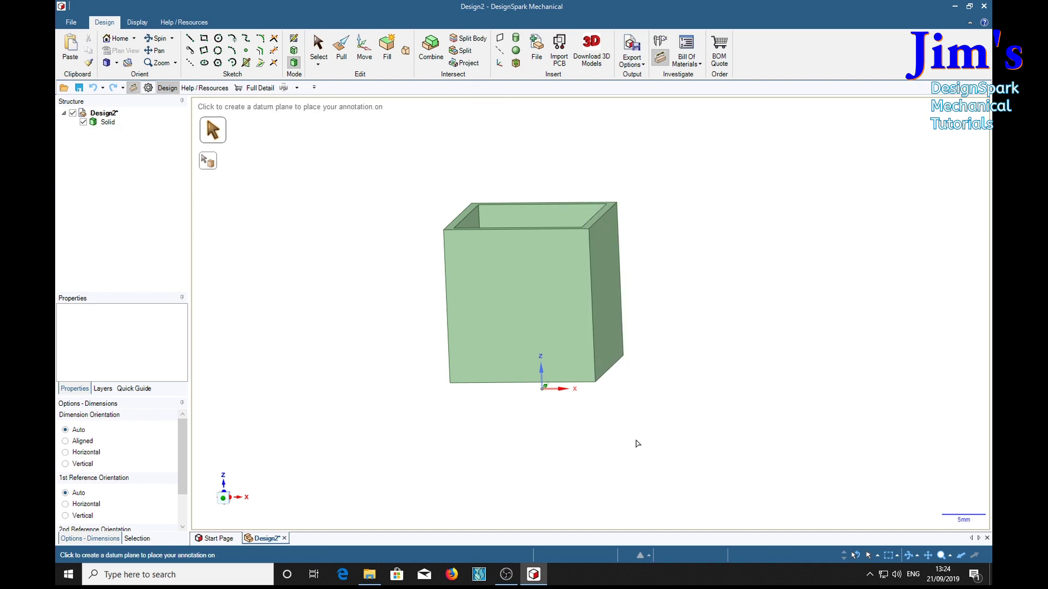
key("ctrl+z")
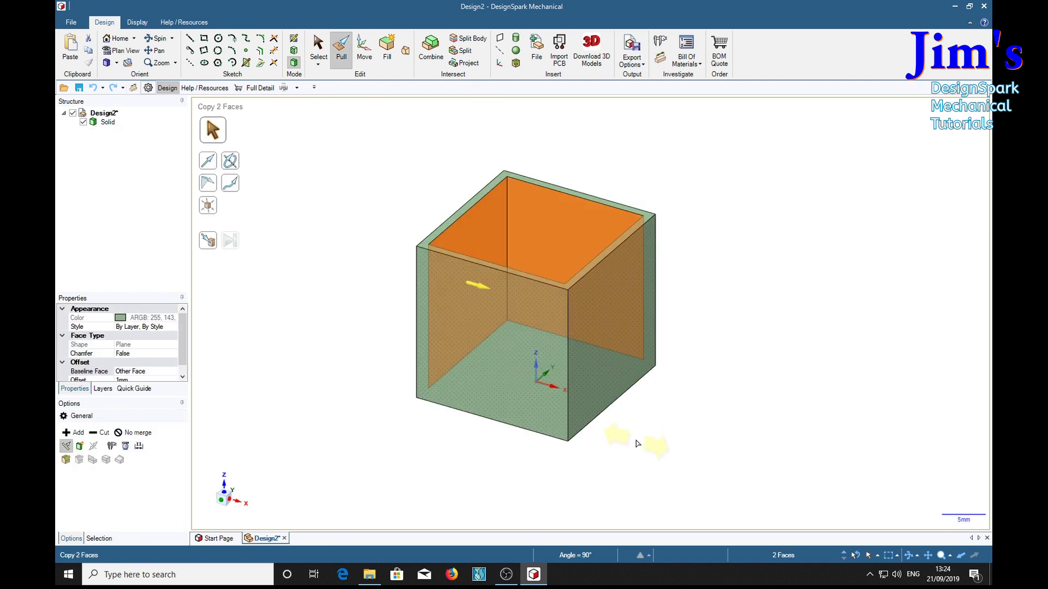
key("ctrl+z")
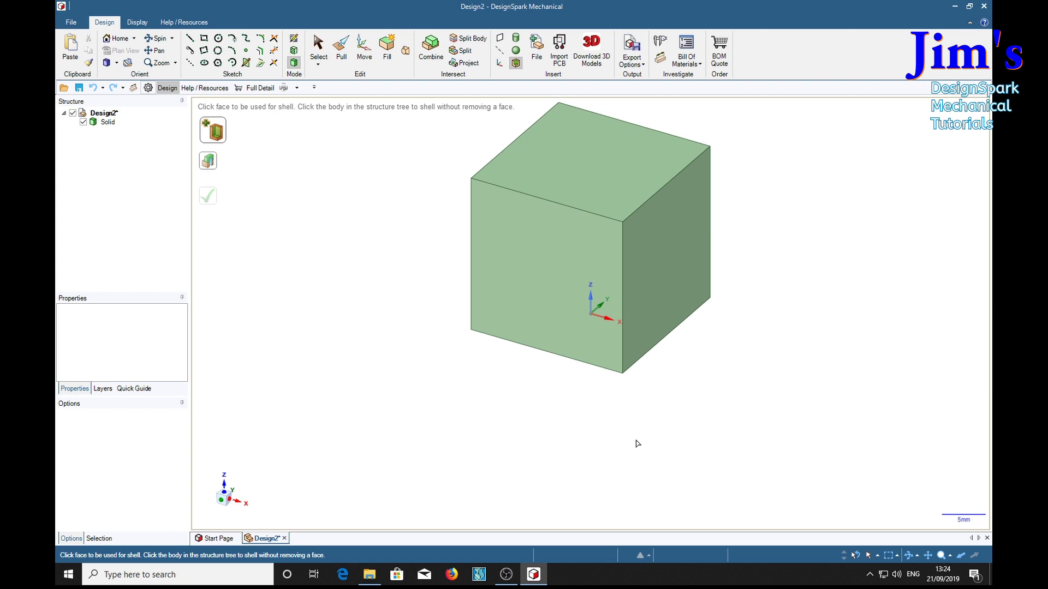
left_click(543, 270)
- Draw an 18 x 18 mm rectangle on the cube's top face
left_click(203, 37)
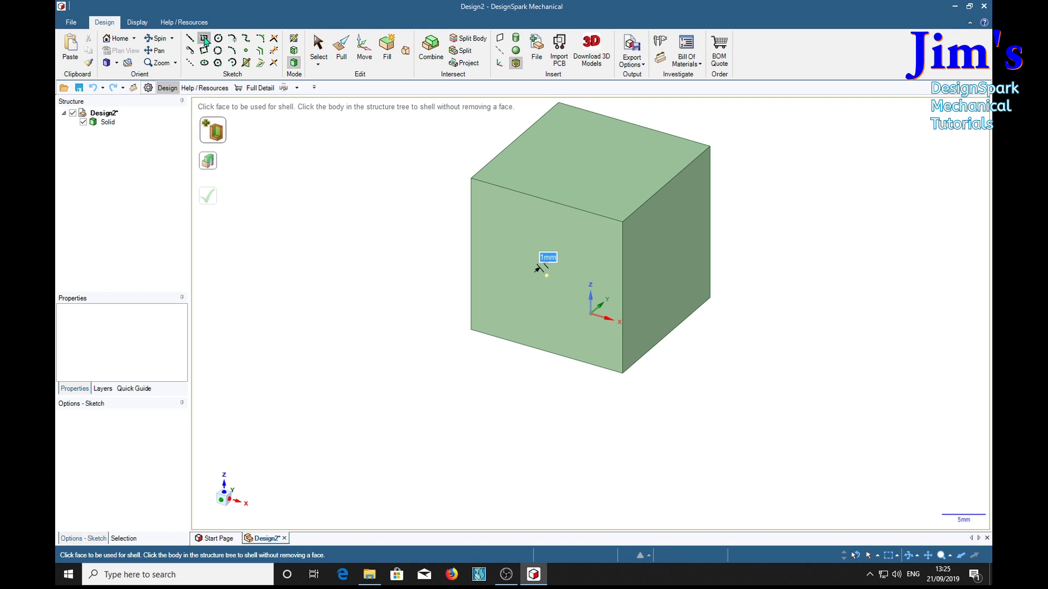
left_click(577, 160)
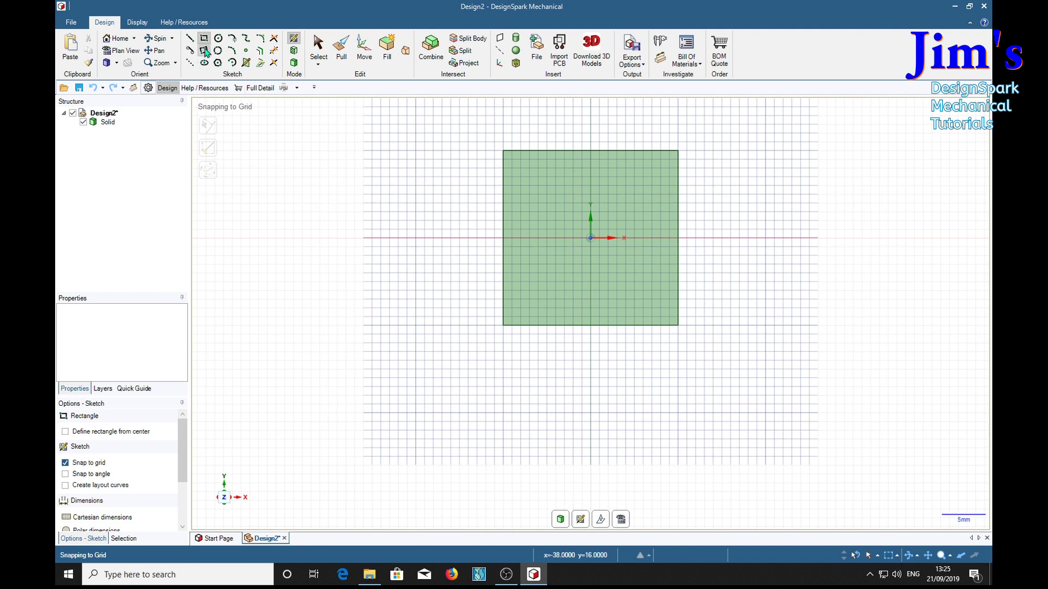
left_click(511, 316)
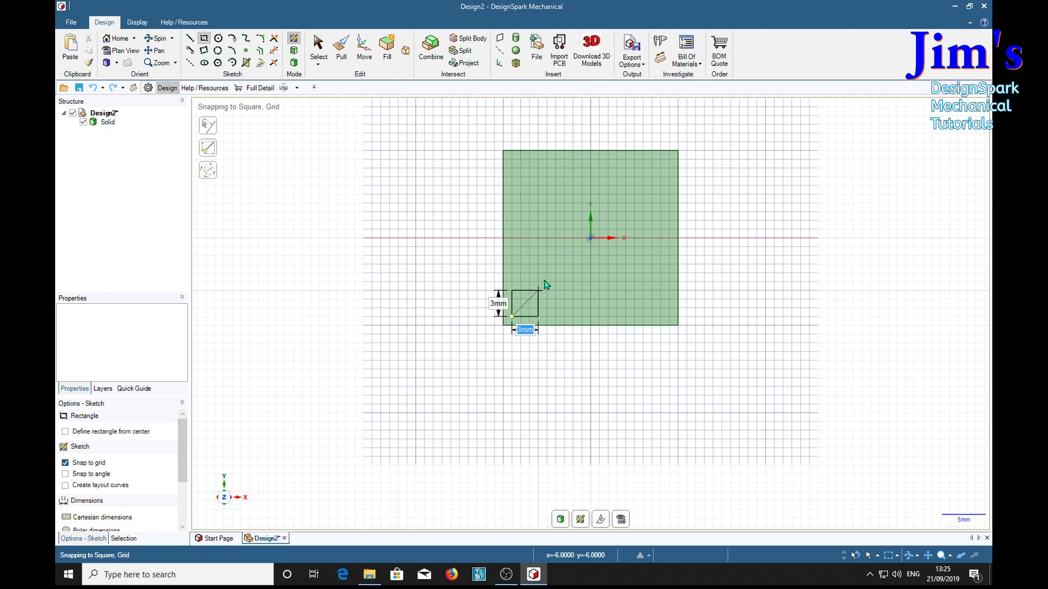
left_click(670, 160)
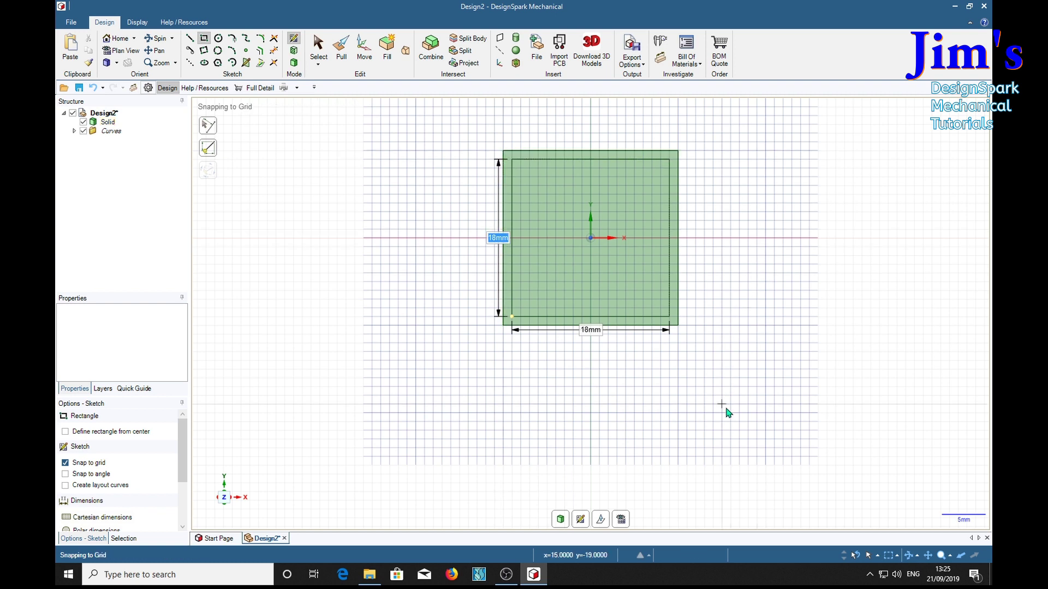
- Pull the 18 mm square 19 mm down into the cube, leaving a thin floor
key("p")
middle_click_drag(732, 419, 739, 320)
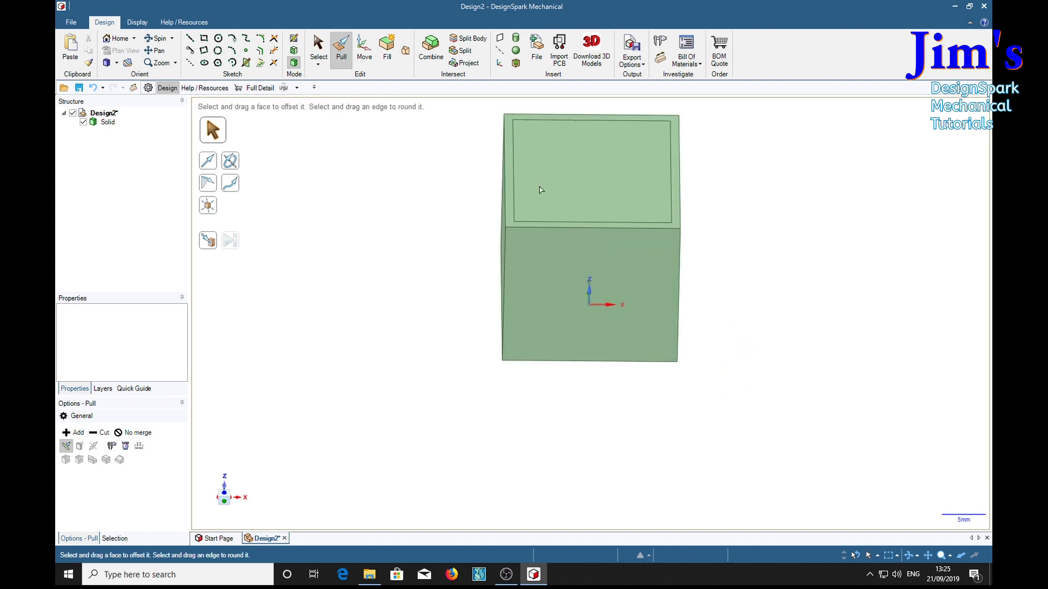
left_click(622, 179)
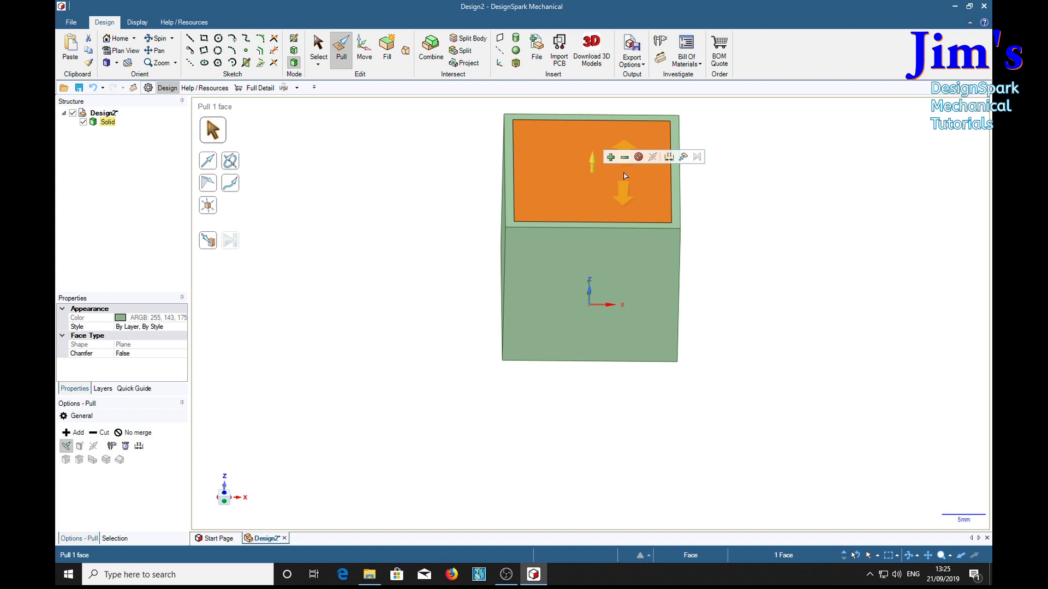
left_click_drag(625, 176, 625, 193)
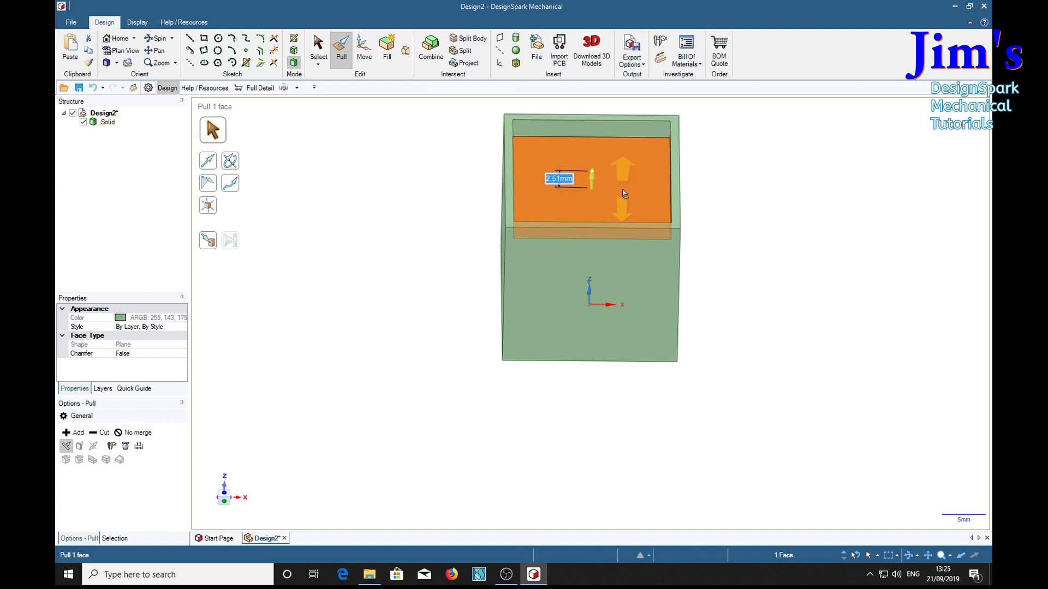
type("19")
key("Return")
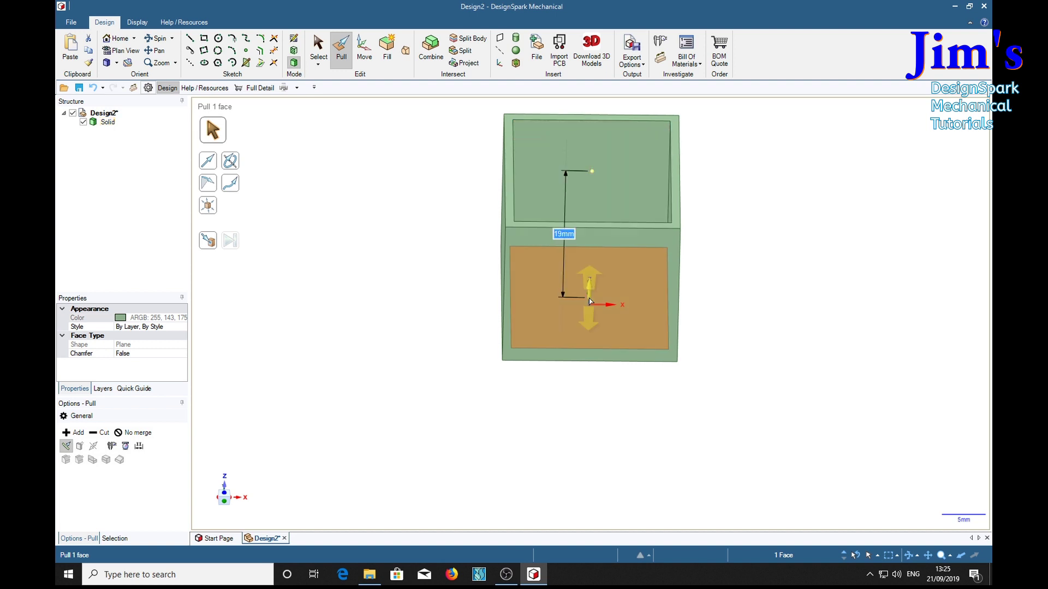
middle_click_drag(784, 438, 753, 362)
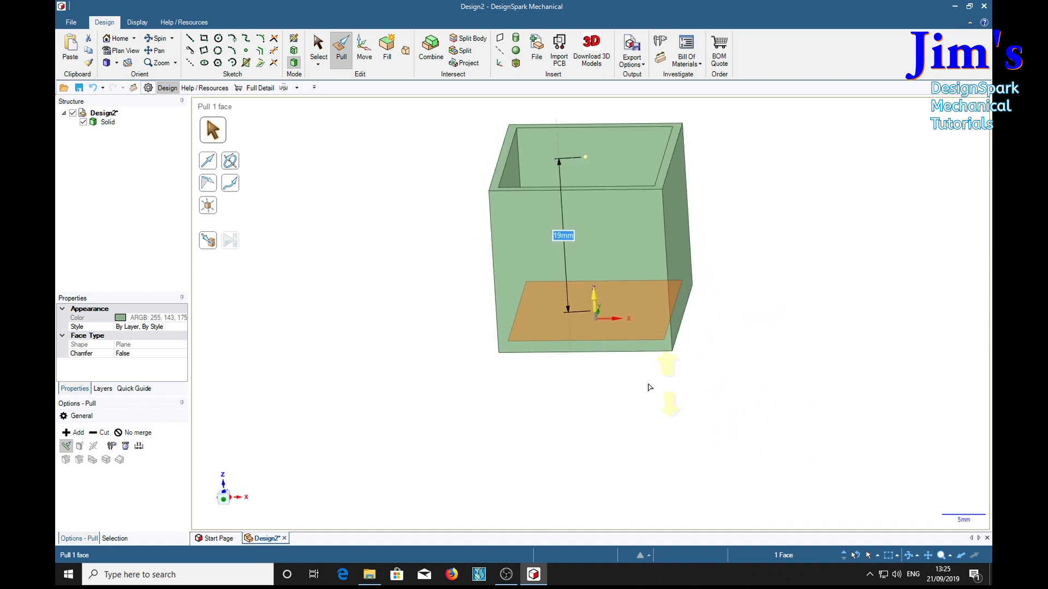
- Select the inner back face of the hollow box for pulling
left_click(878, 312)
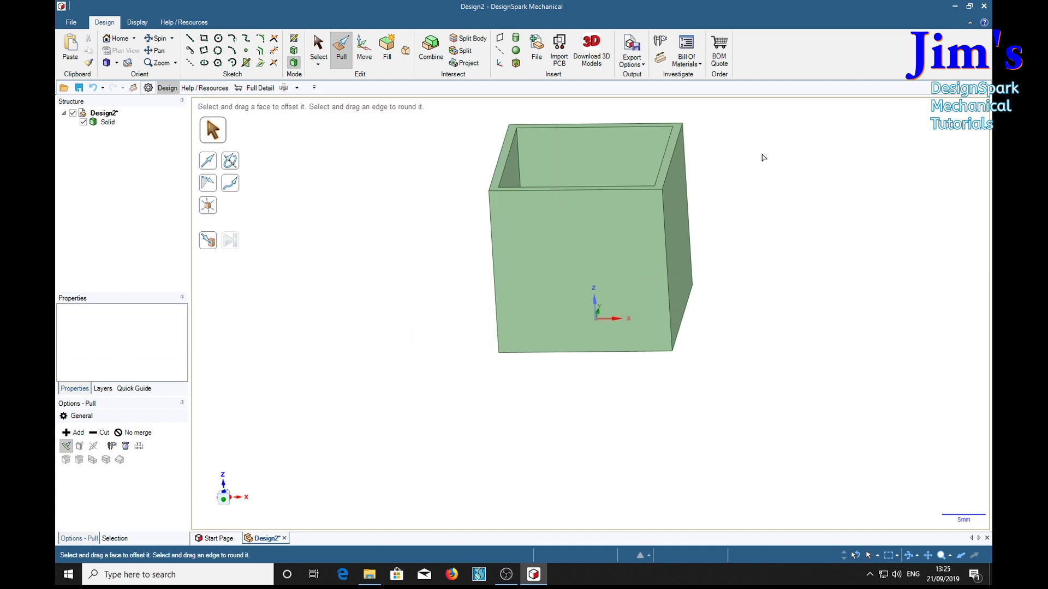
left_click(589, 161)
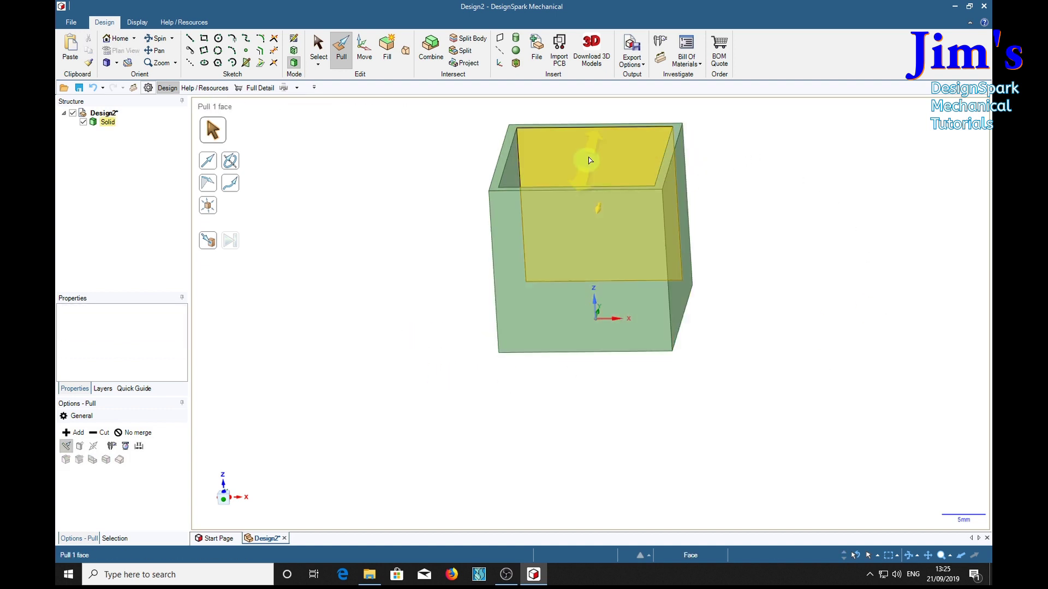
left_click(788, 238)
mouse_move(788, 239)
middle_mouse_down()
mouse_move(792, 231)
mouse_move(798, 332)
mouse_move(799, 222)
middle_mouse_up()
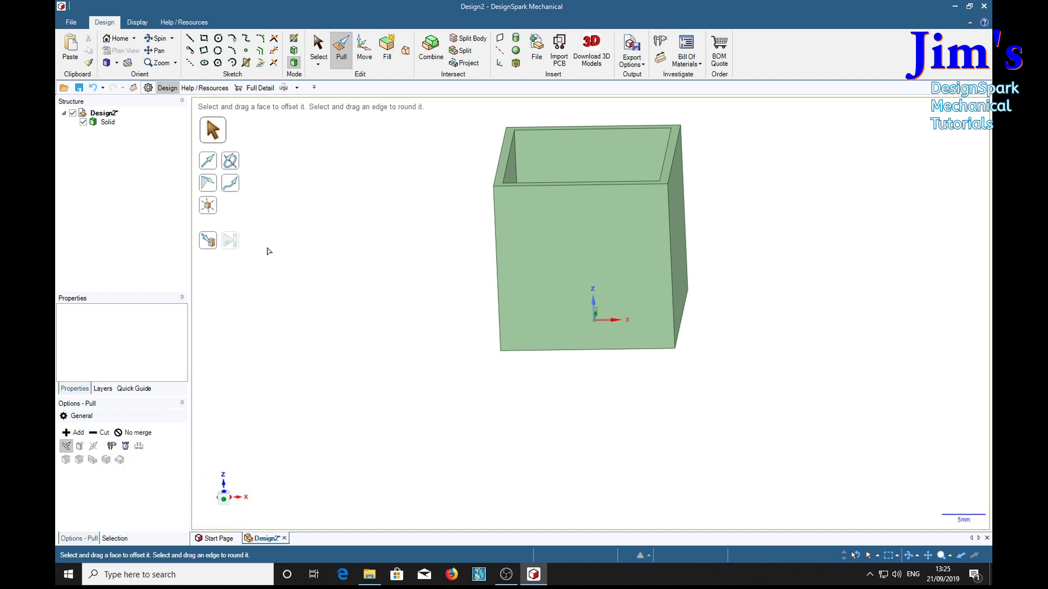
left_click(566, 171)
left_click(567, 164)
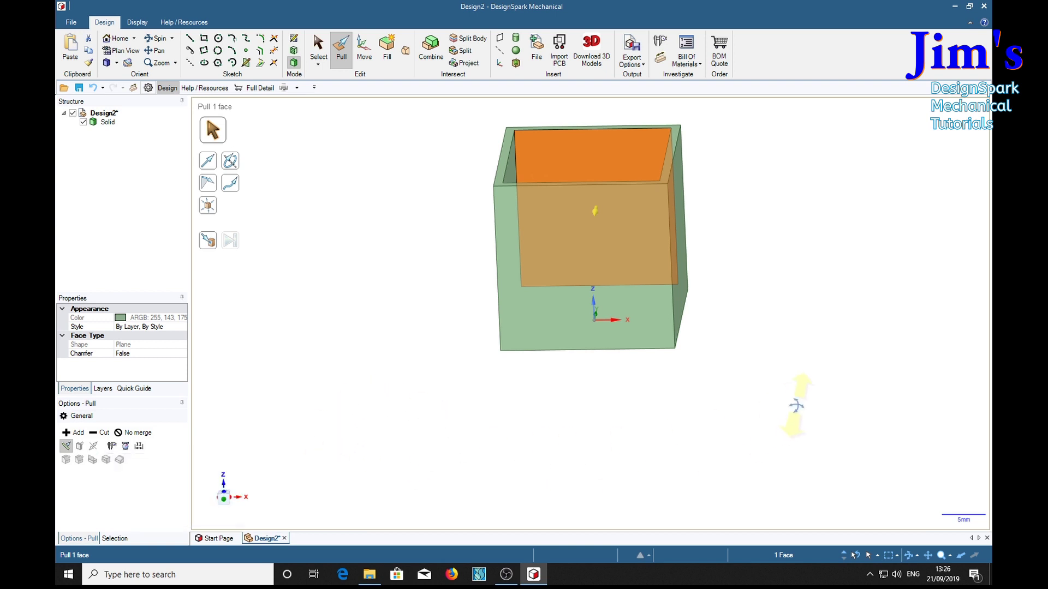
- Pull the hollow box's inner back wall until its offset reads 3.8mm
middle_click_drag(794, 405, 694, 412)
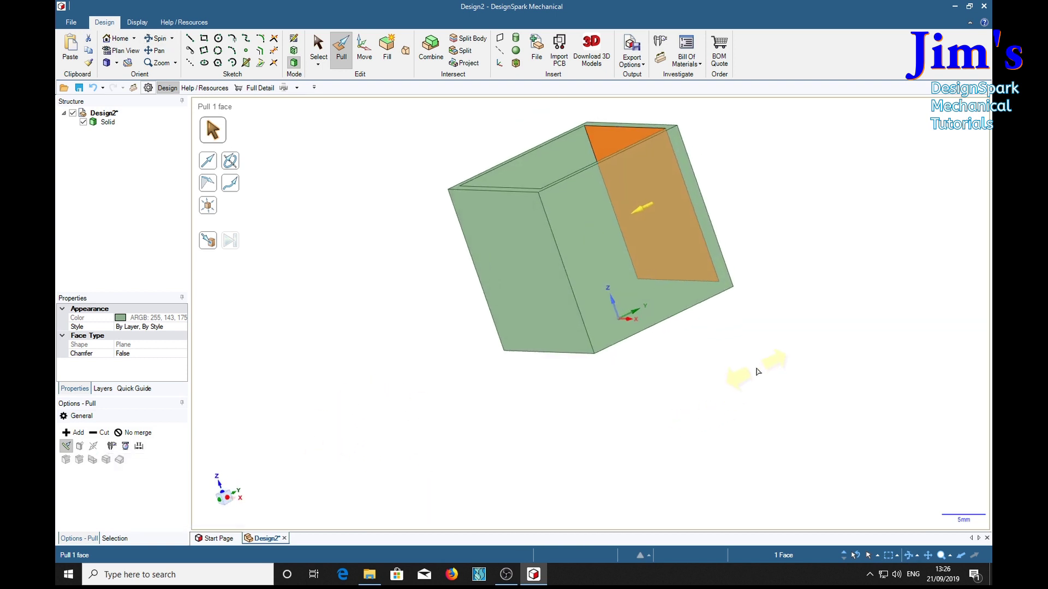
left_click_drag(764, 368, 678, 391)
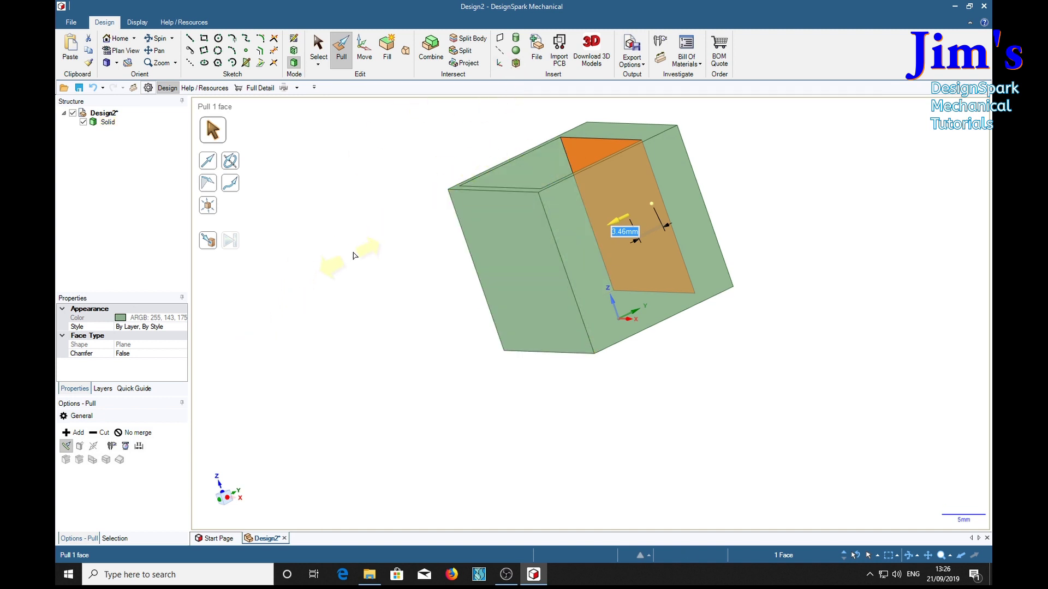
left_click_drag(355, 252, 283, 209)
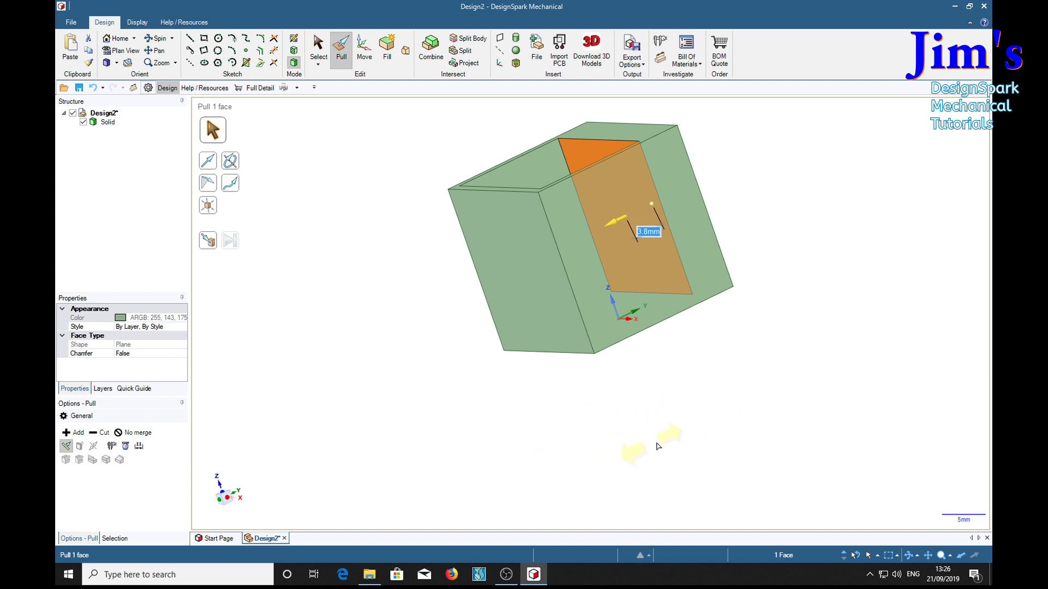
middle_click_drag(605, 454, 569, 502, "shift")
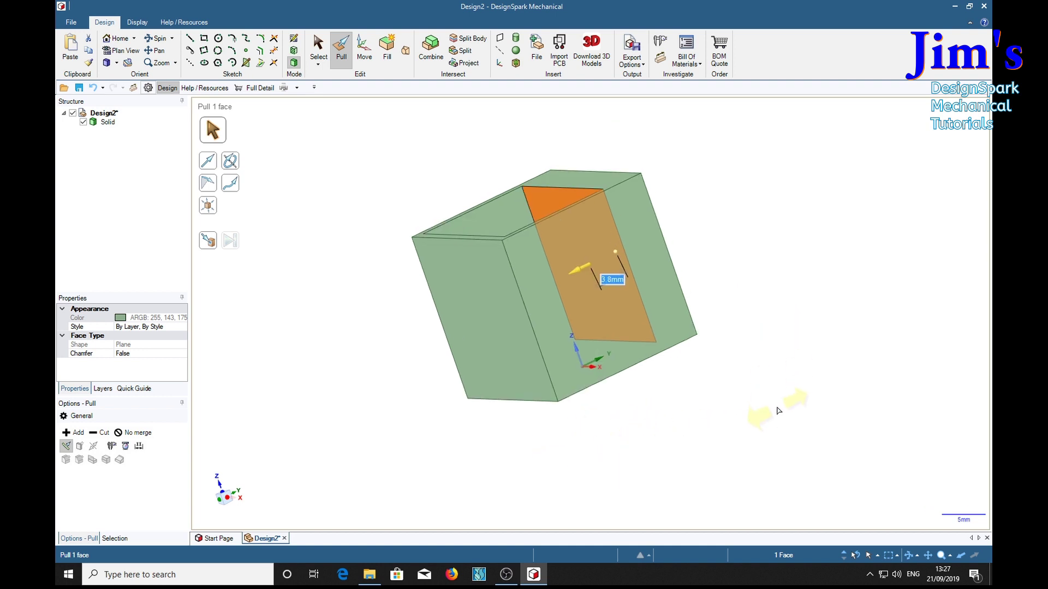